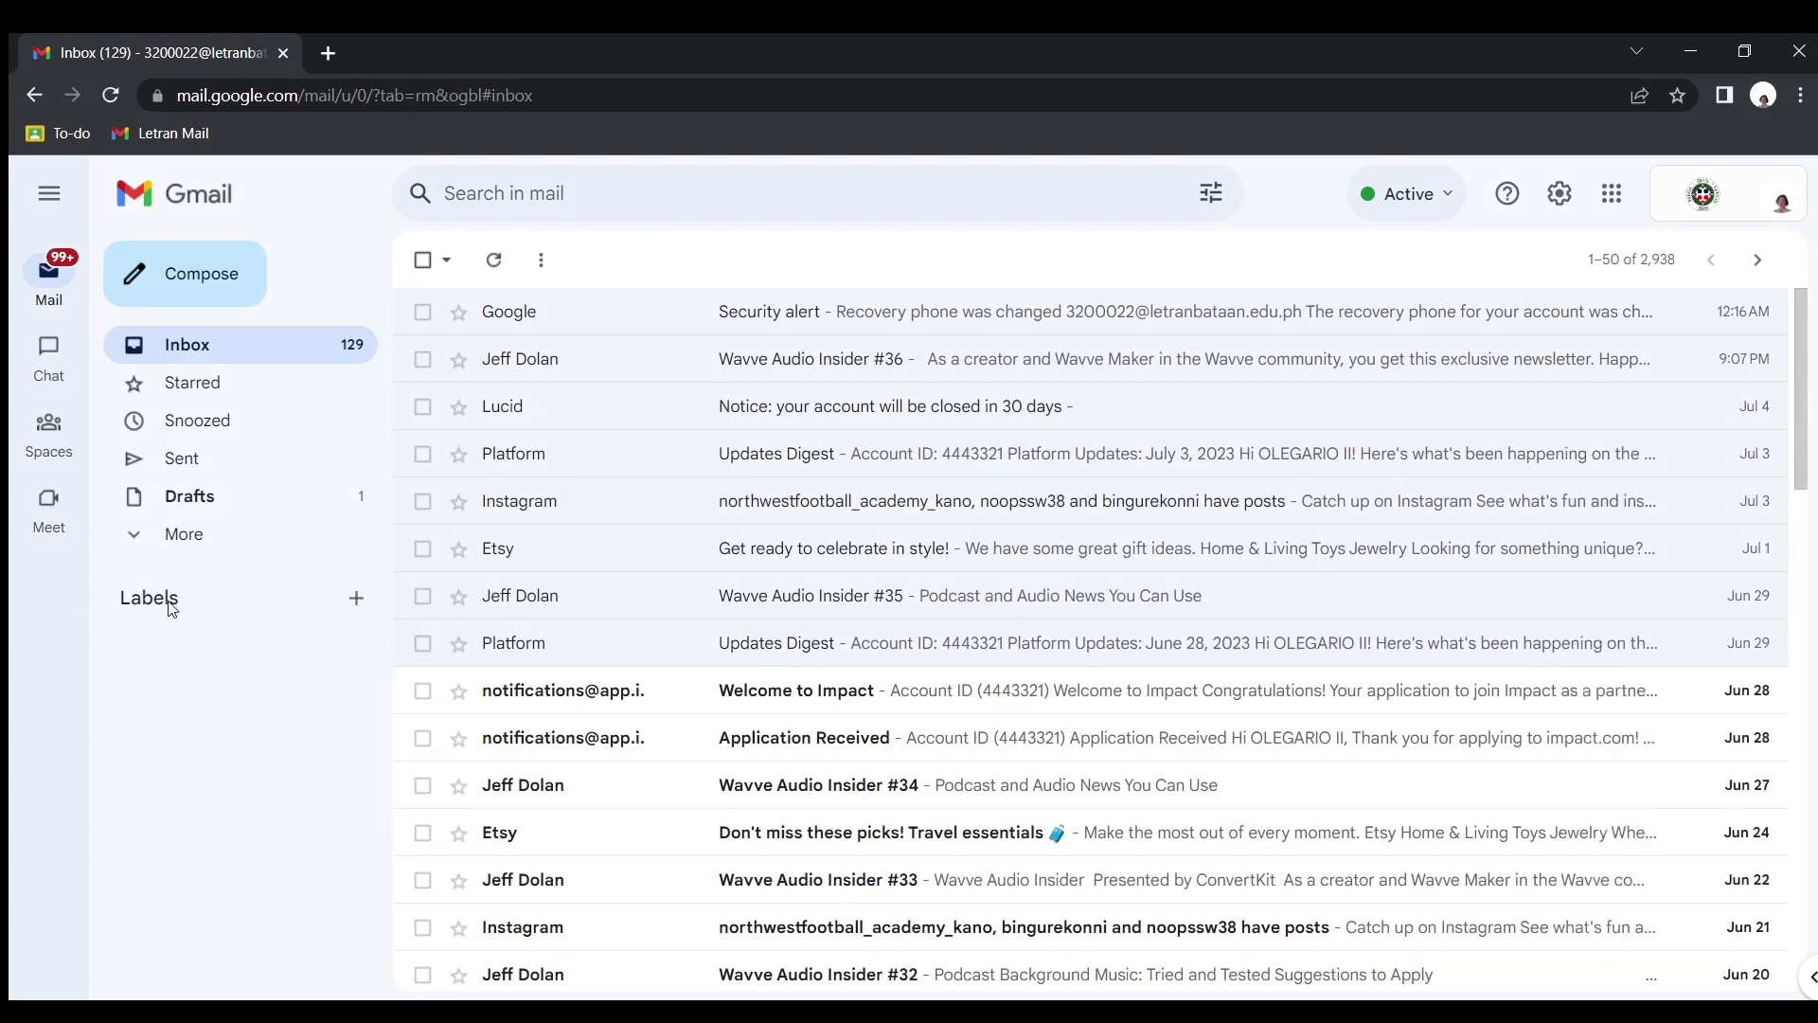
Create two new mail labels named "Awaiting Response" and "Follow up"
click(358, 598)
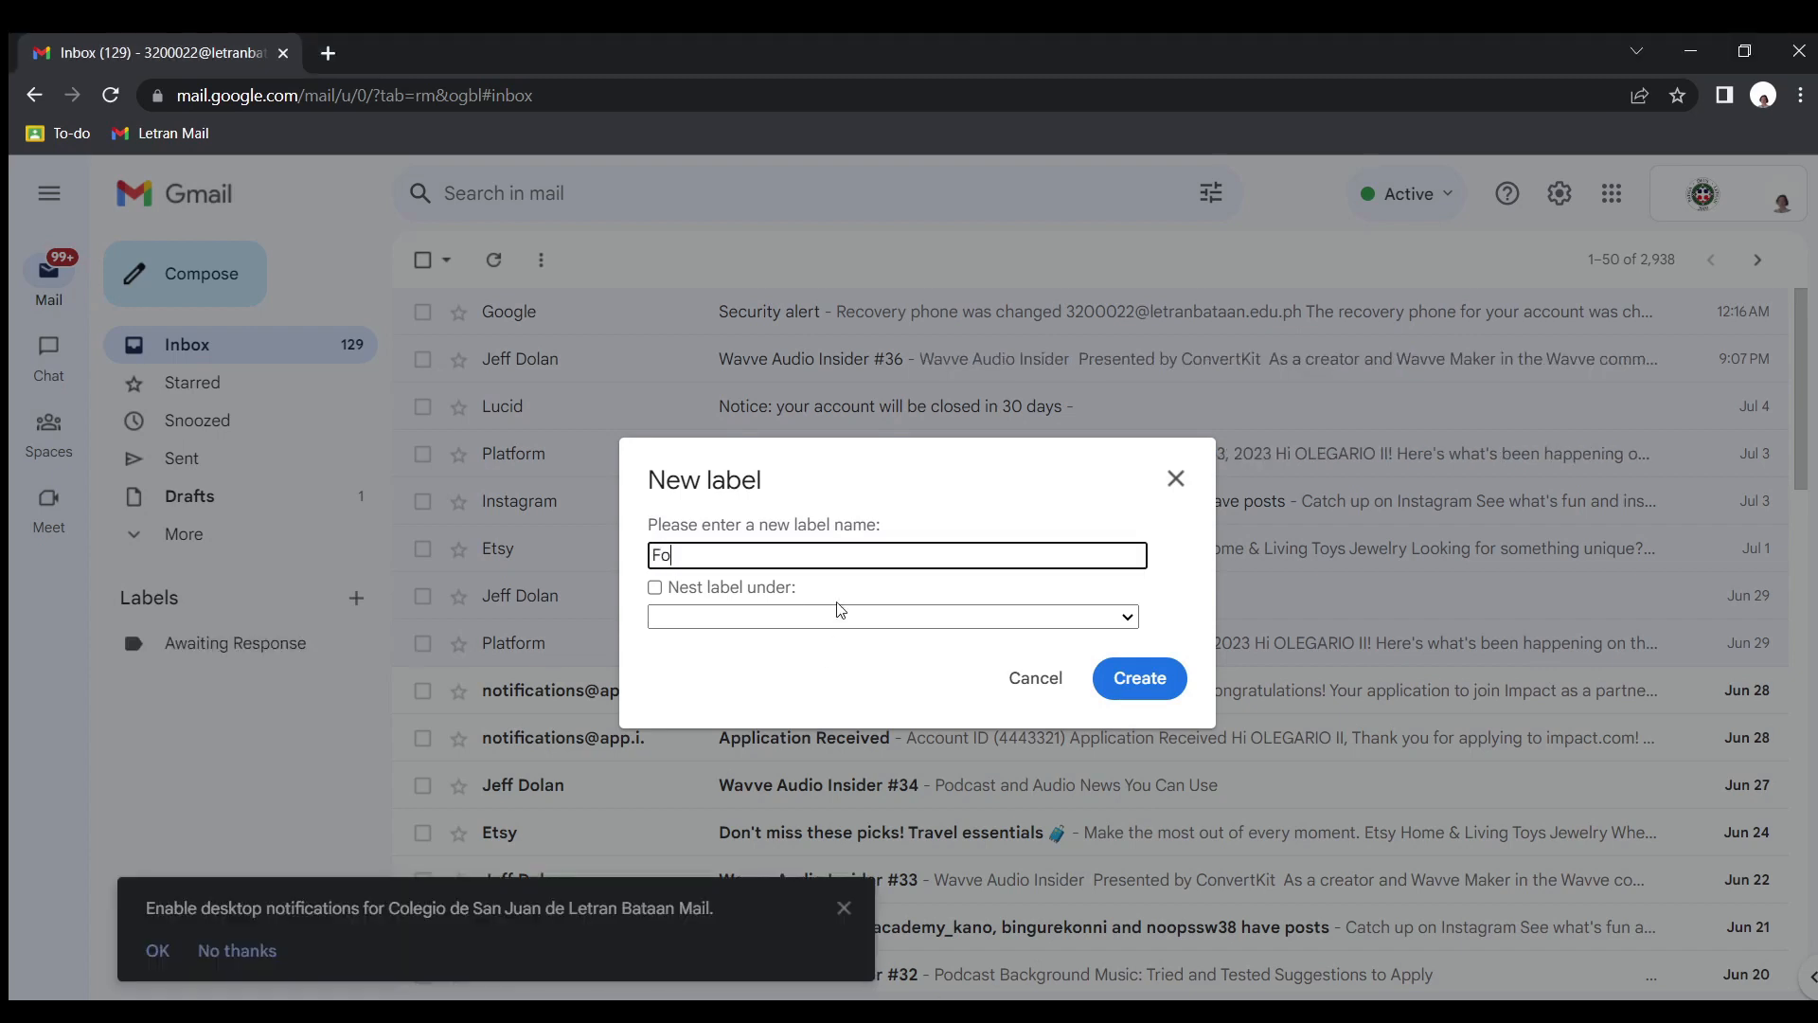
text(llow up)
click(1141, 679)
Create a third label named "To Read" and decline the desktop notifications offer
click(370, 598)
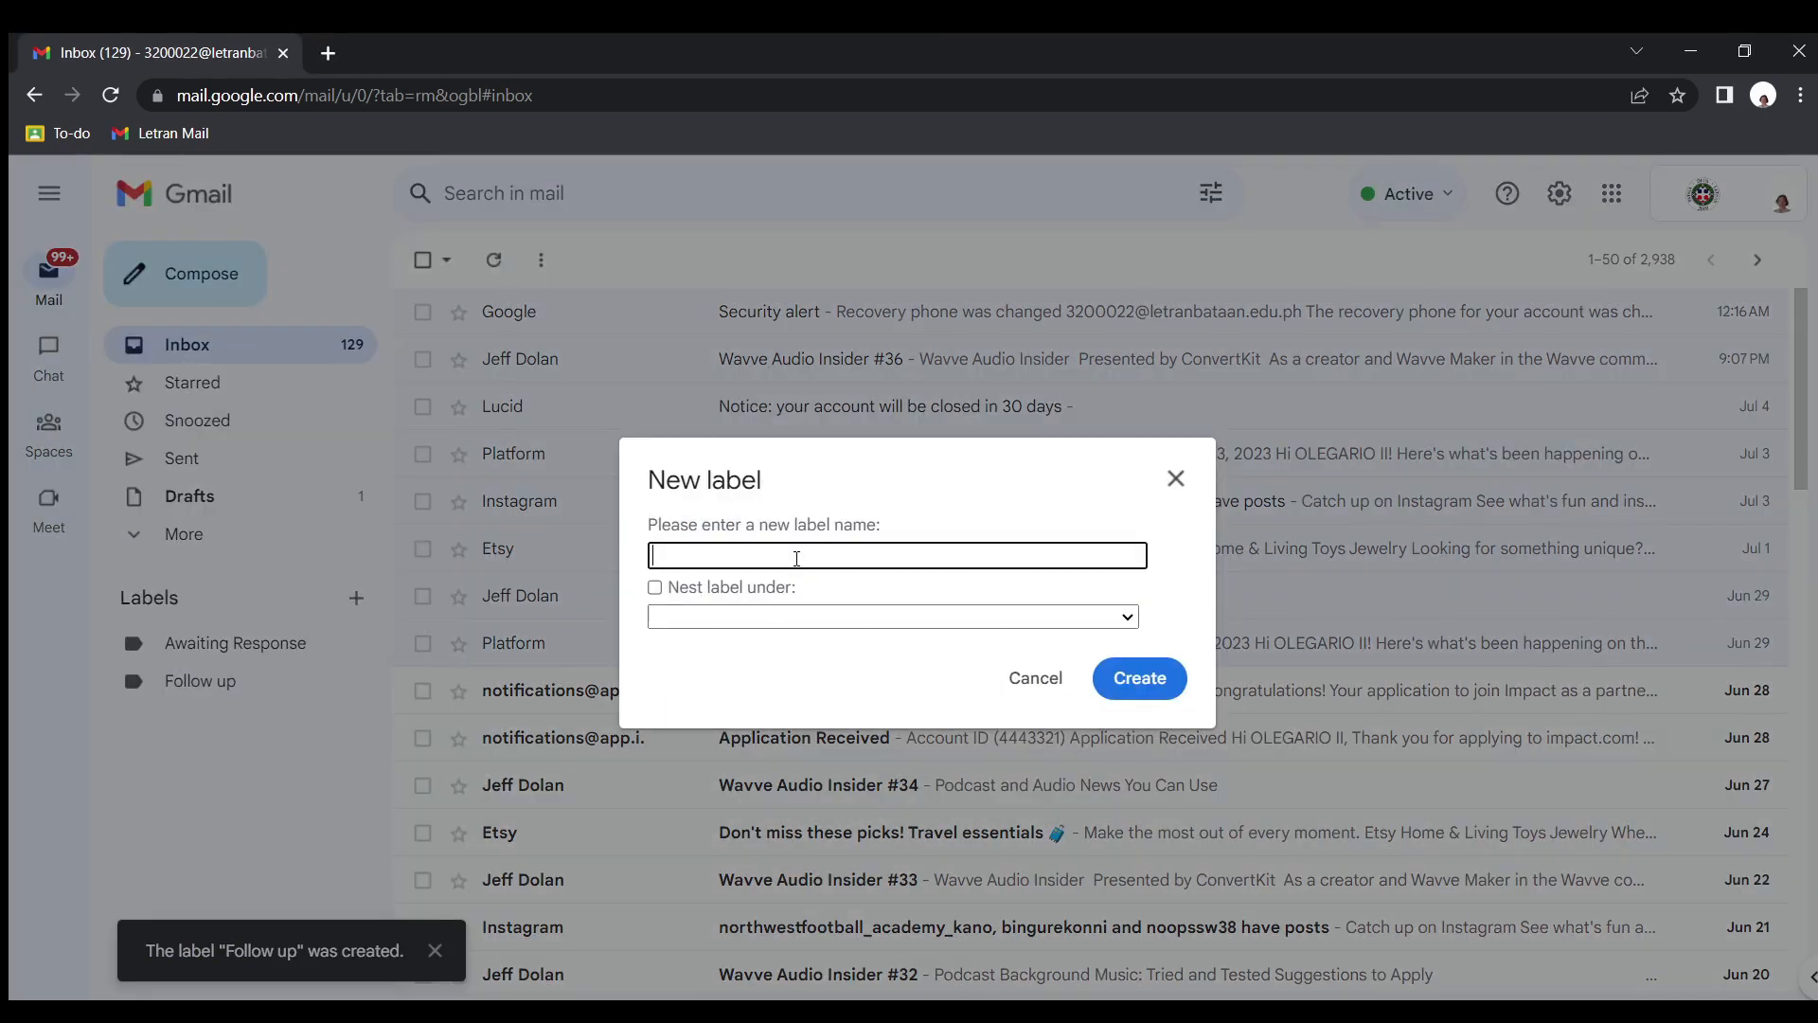
text(To Read)
click(1172, 689)
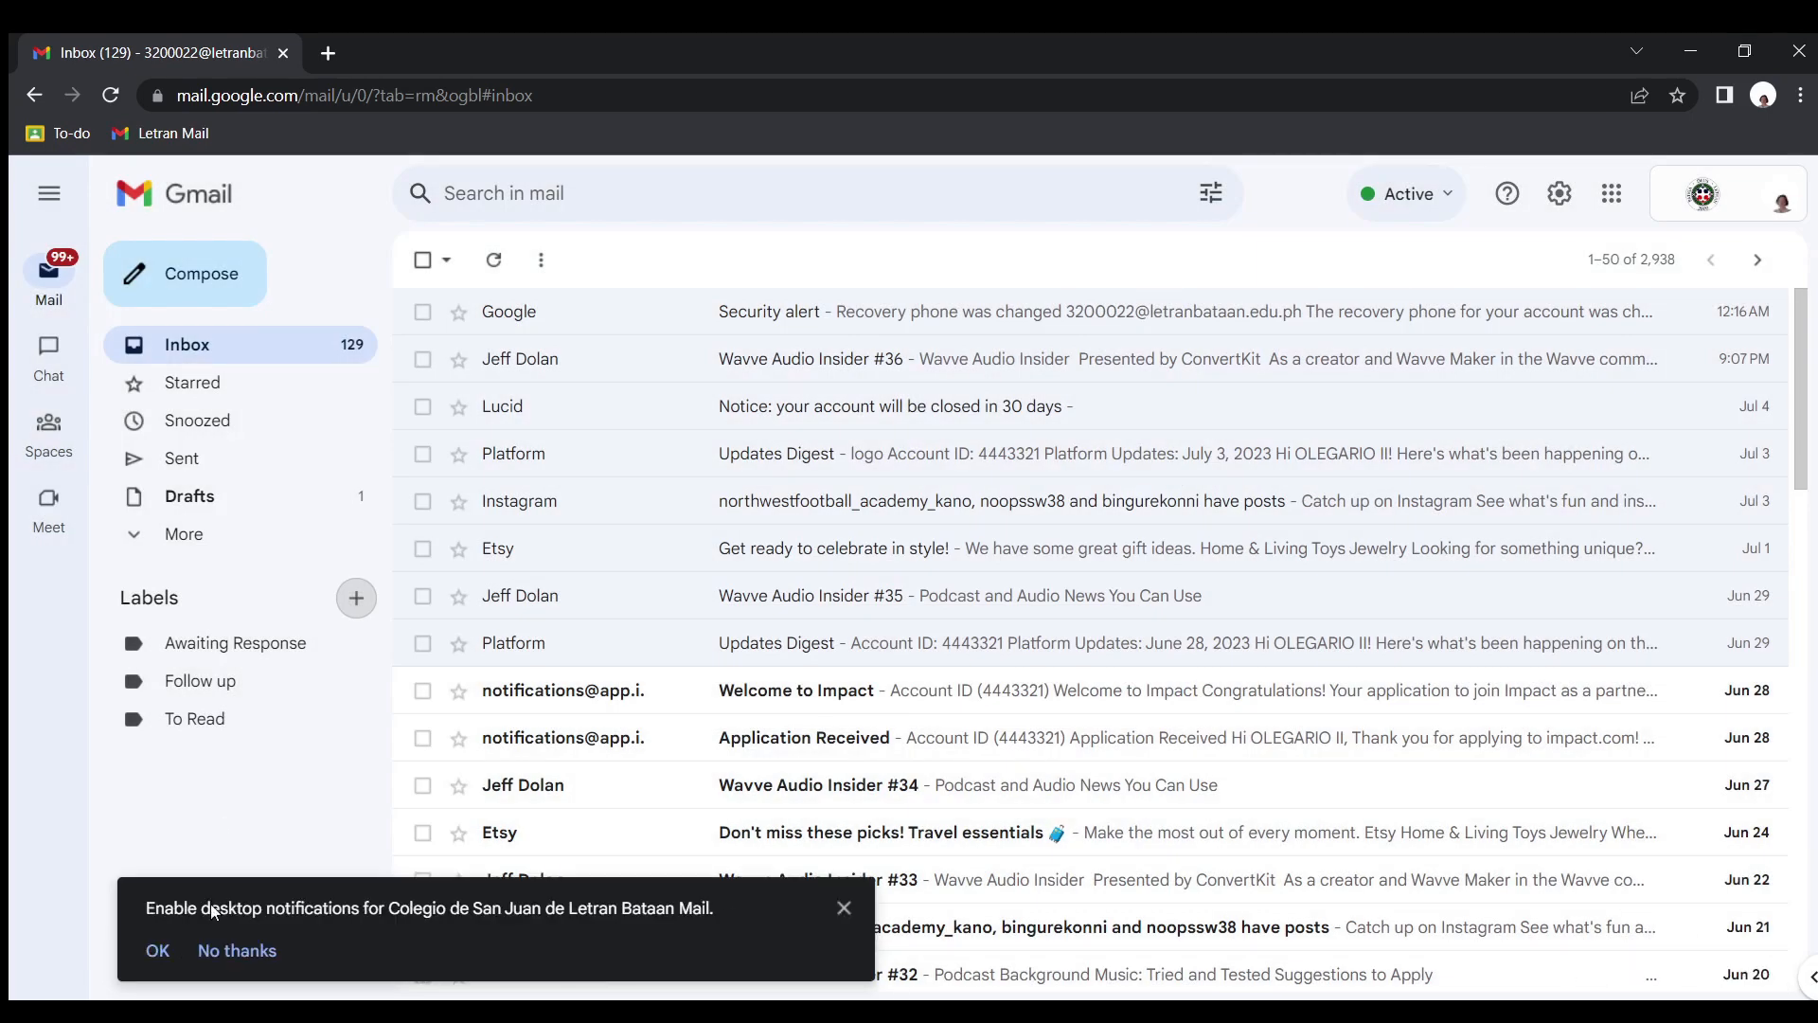
click(237, 950)
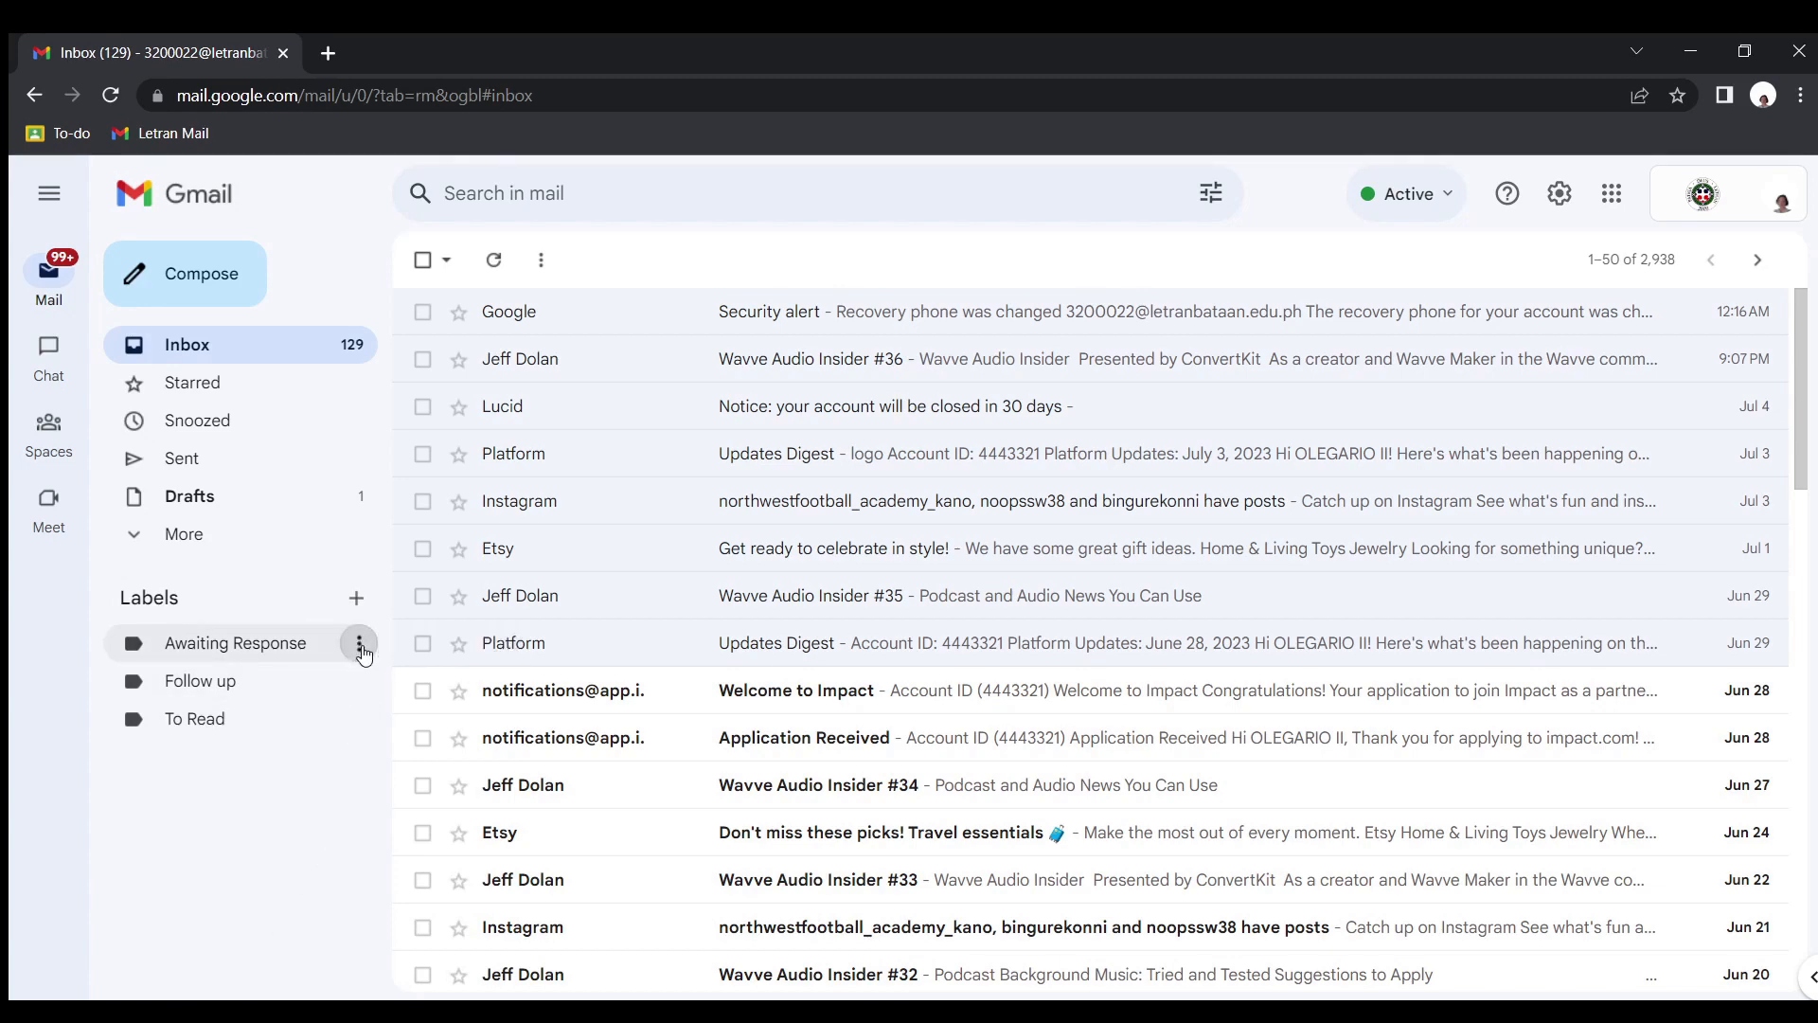
Color the Awaiting Response label yellow and the Follow up label red
click(360, 648)
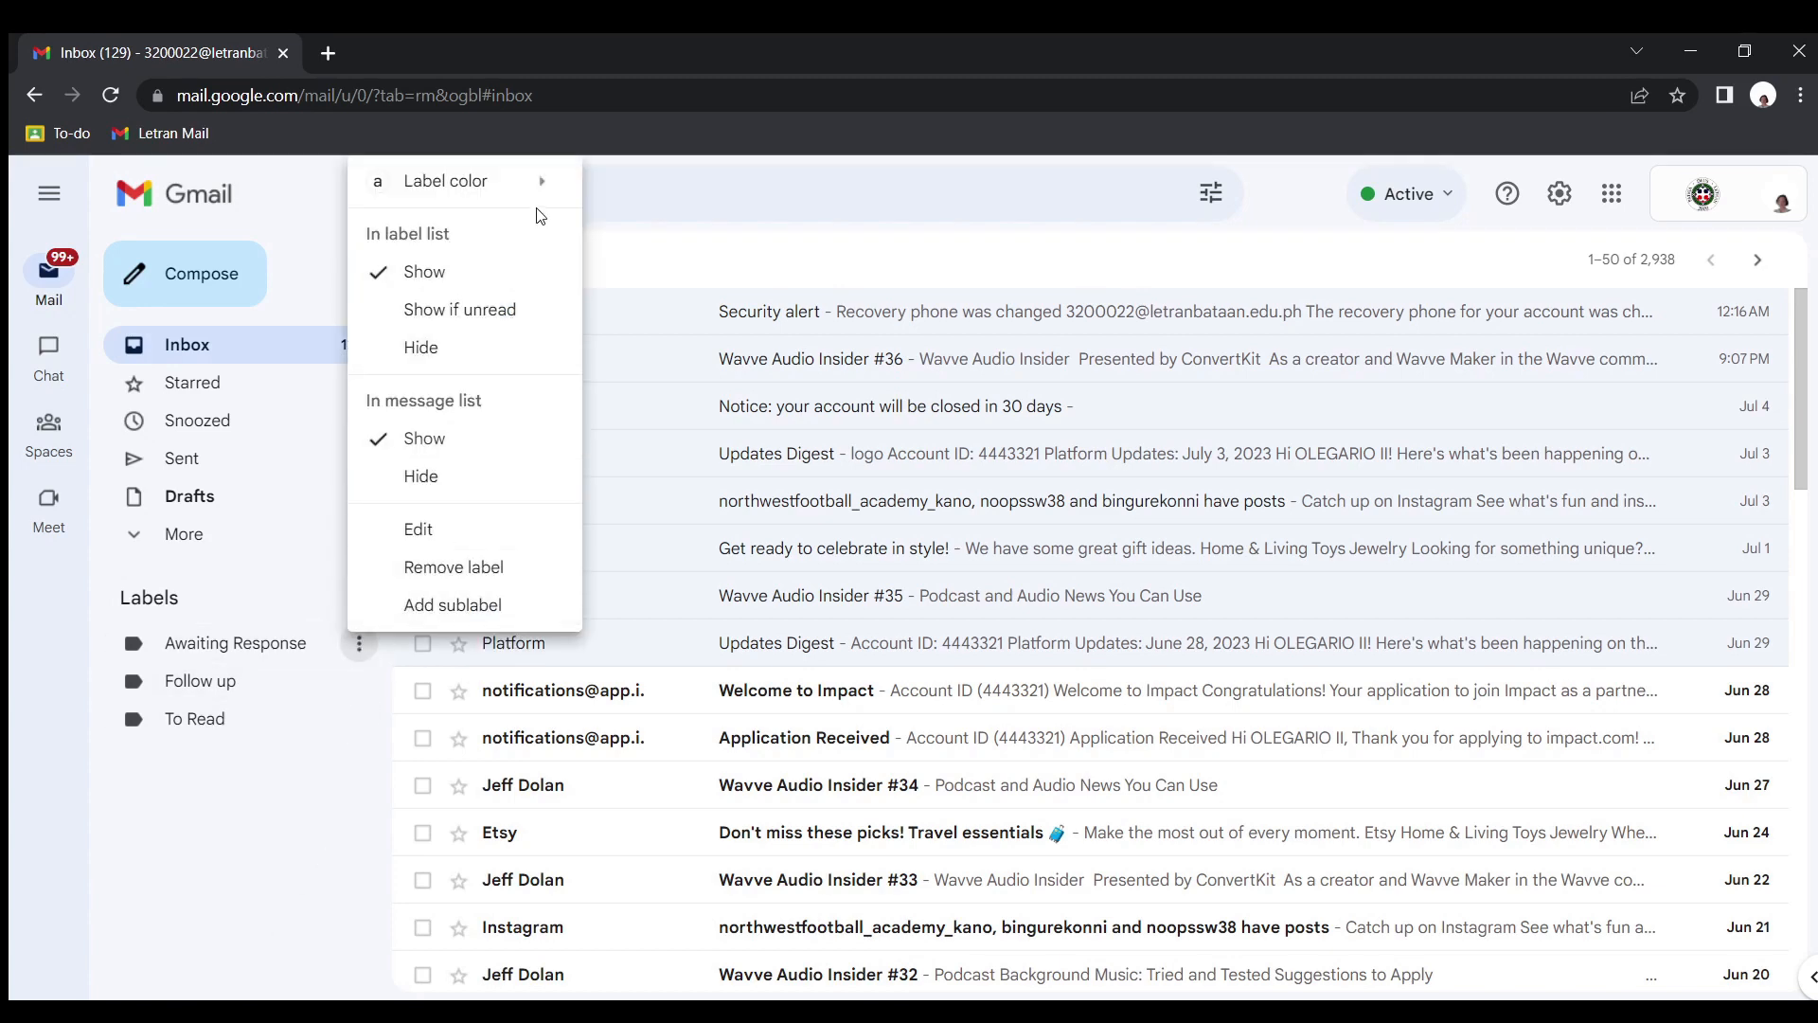
mouse_move(538, 207)
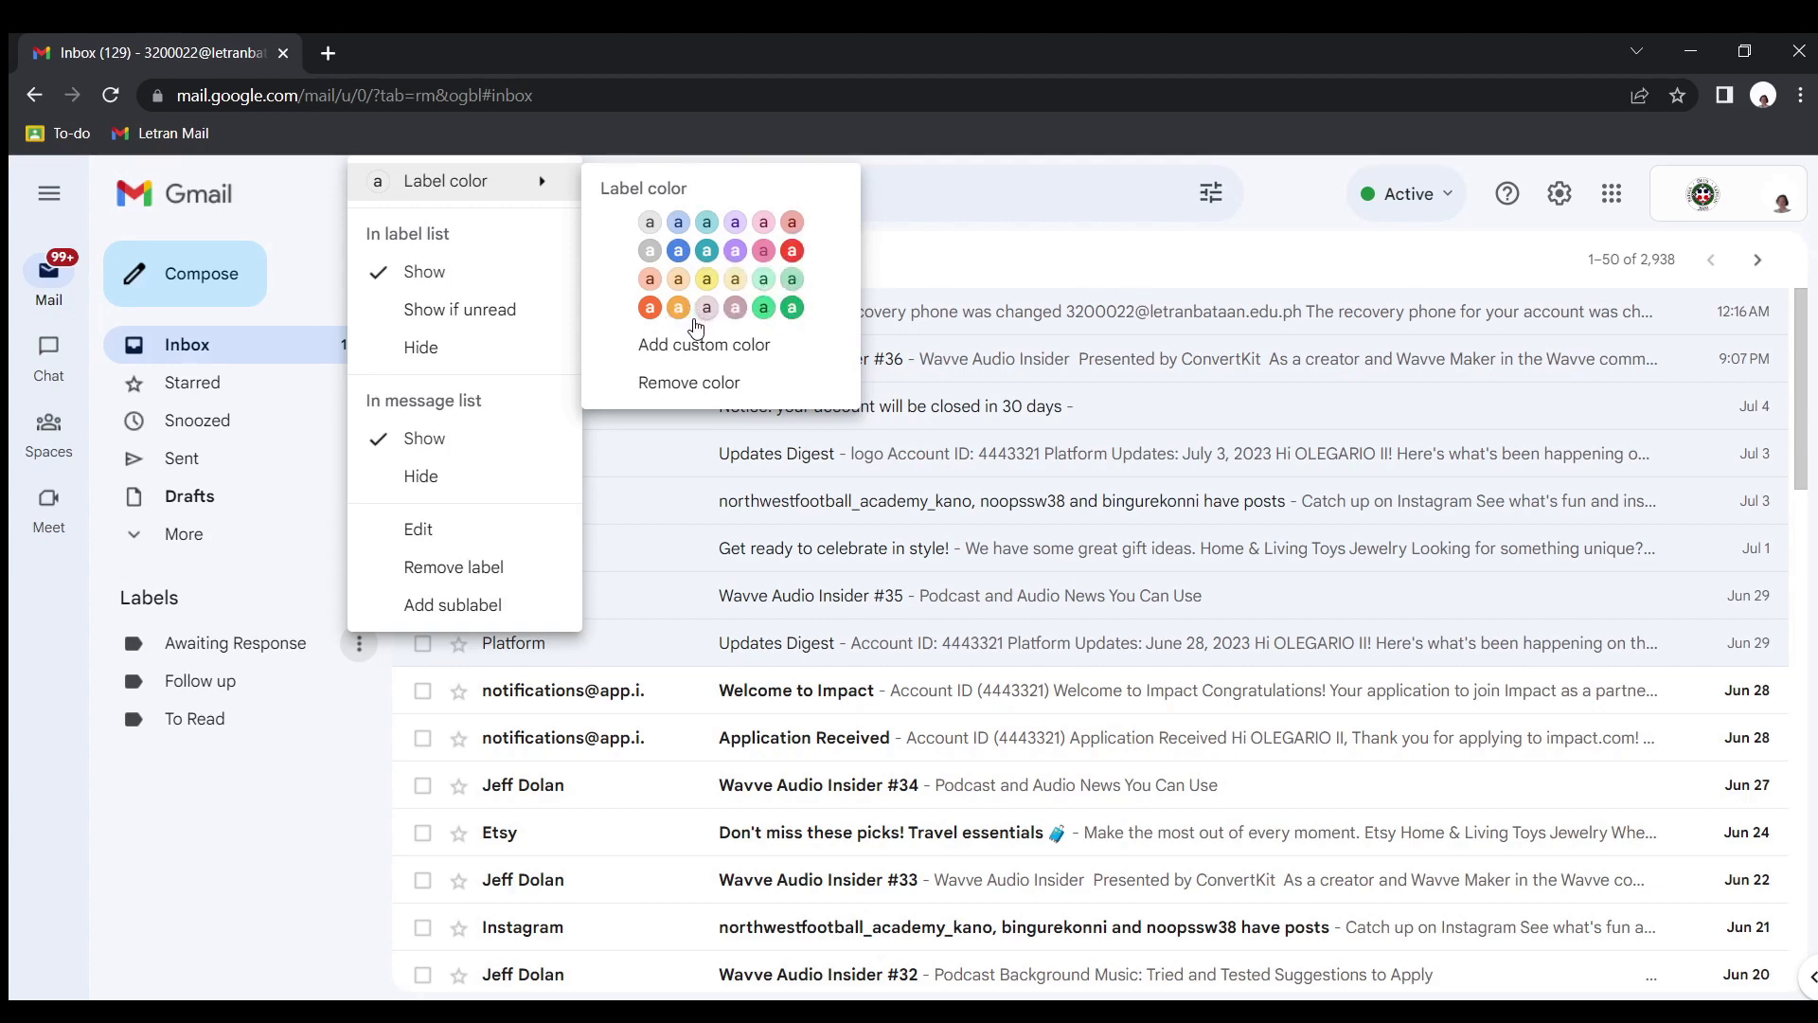
click(707, 280)
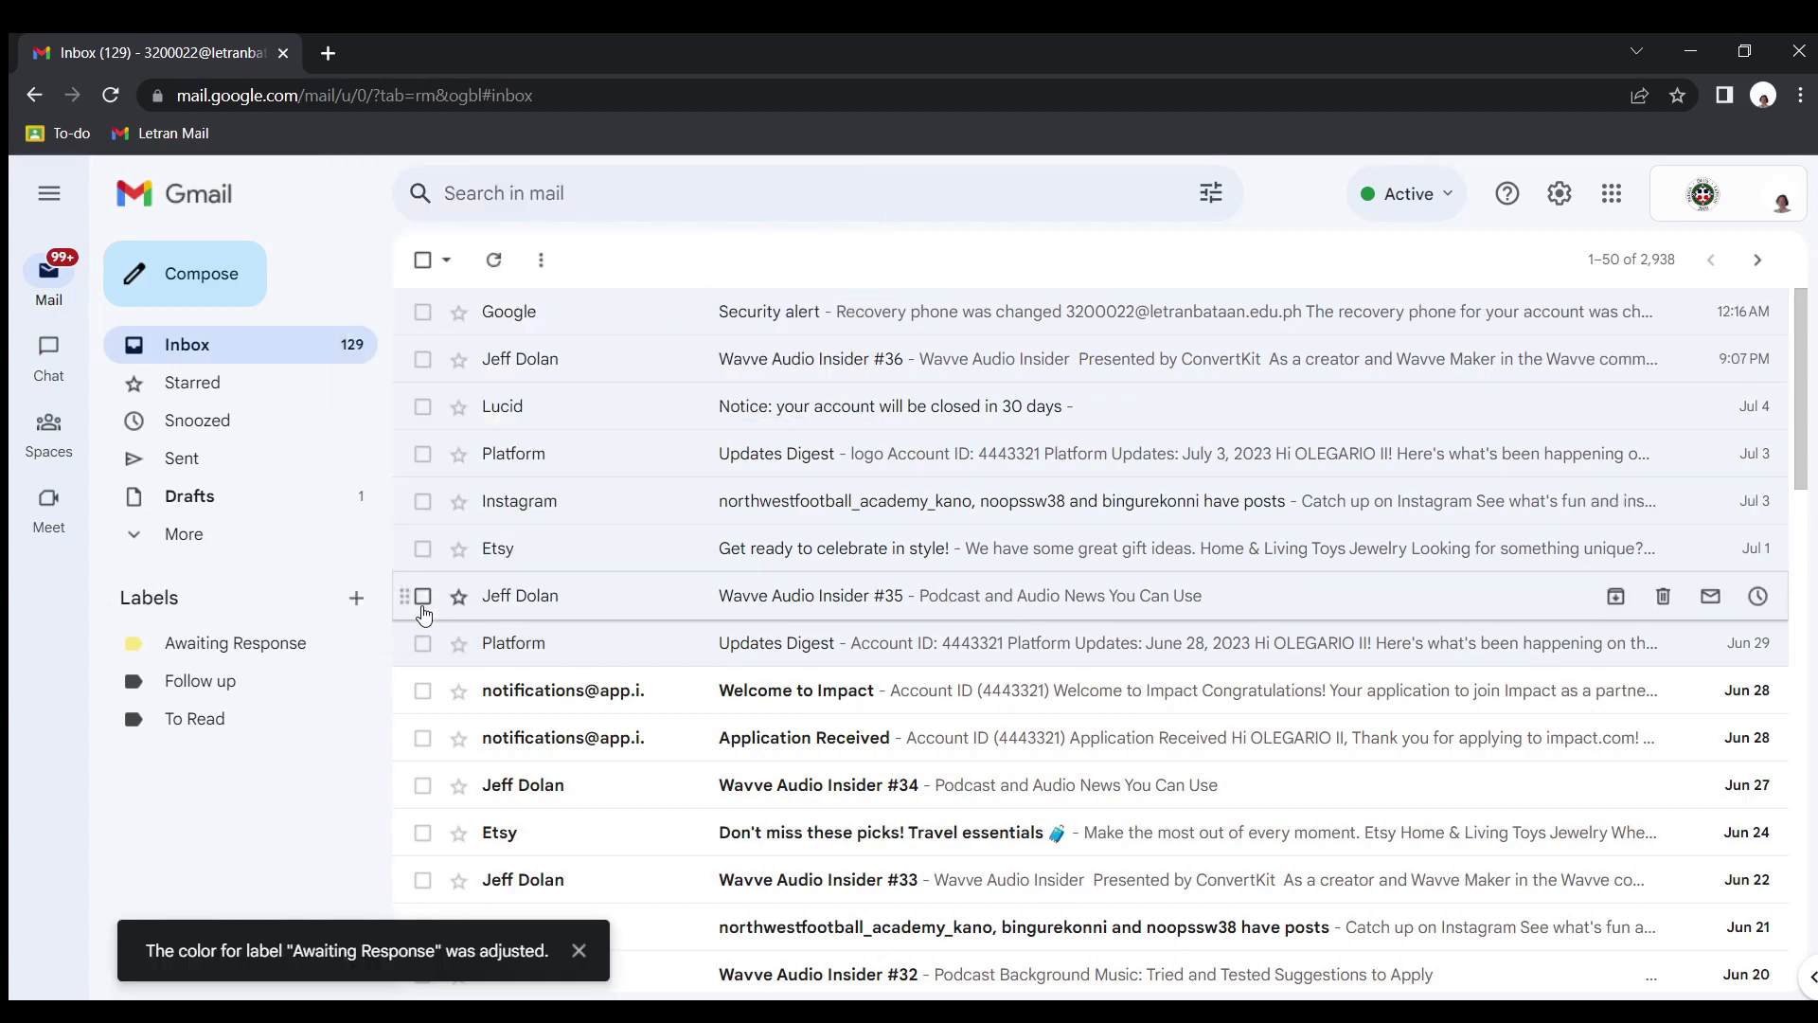
click(359, 681)
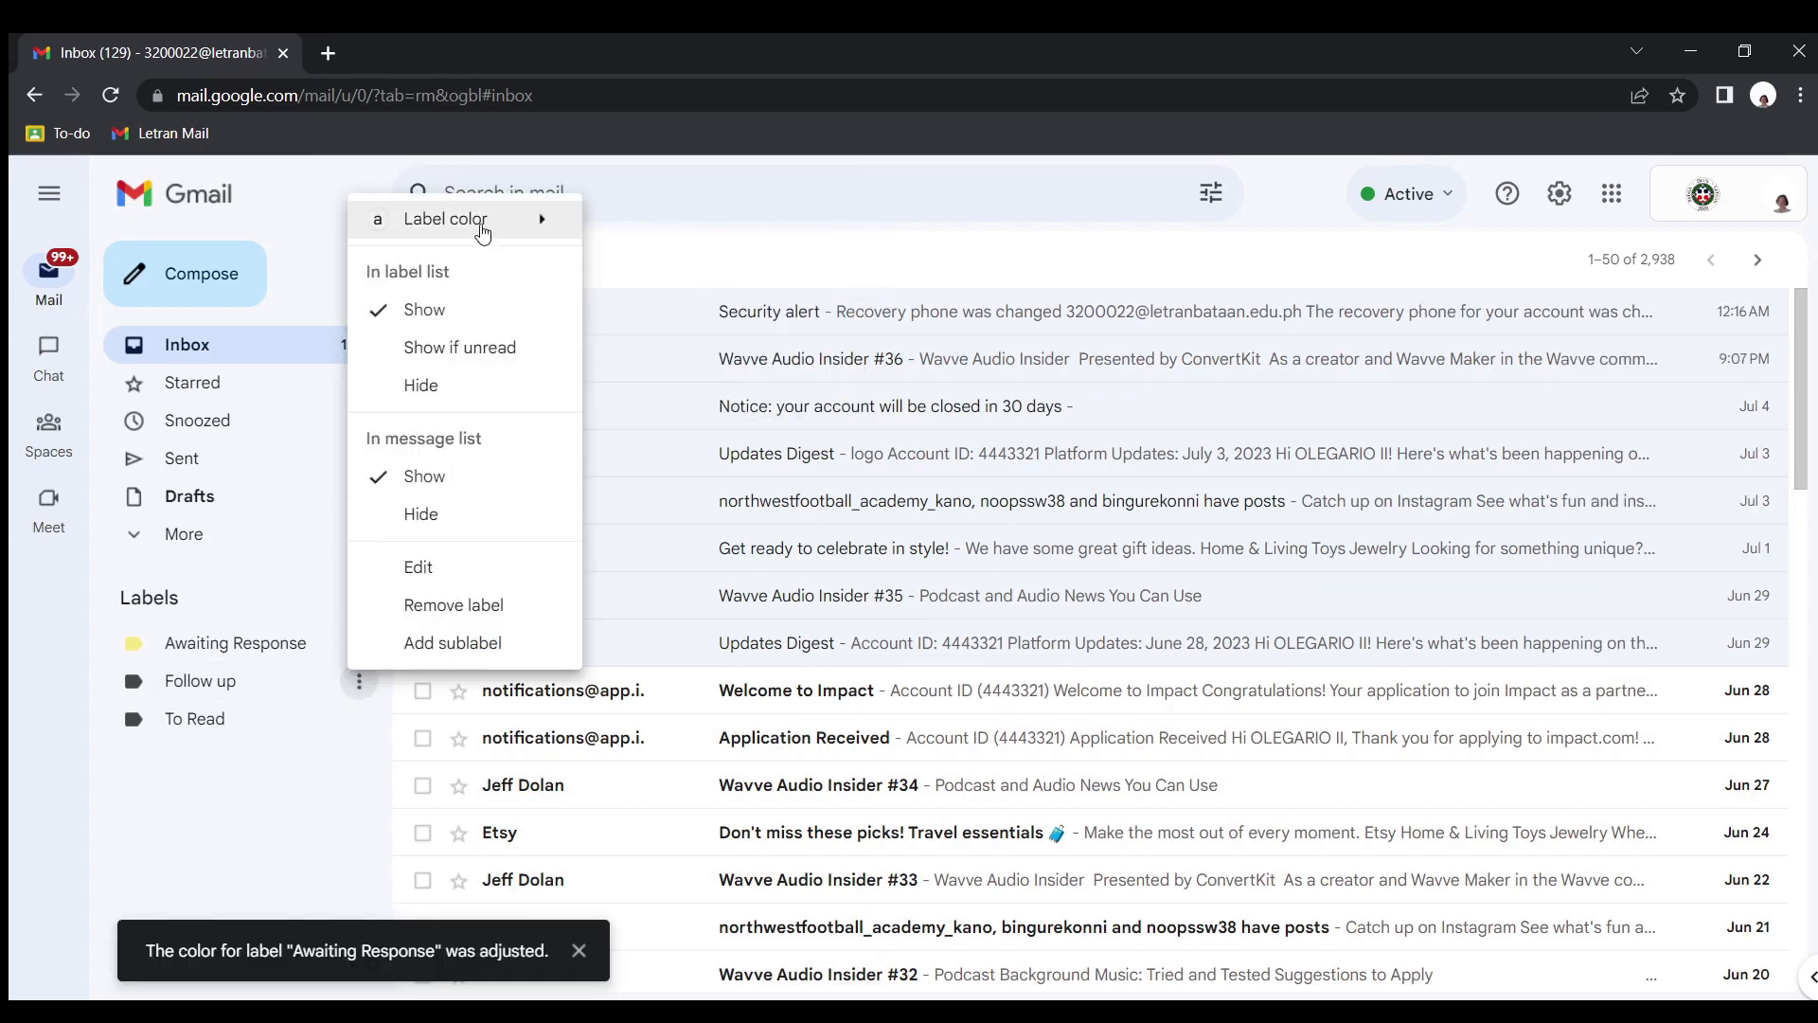
mouse_move(473, 220)
click(758, 283)
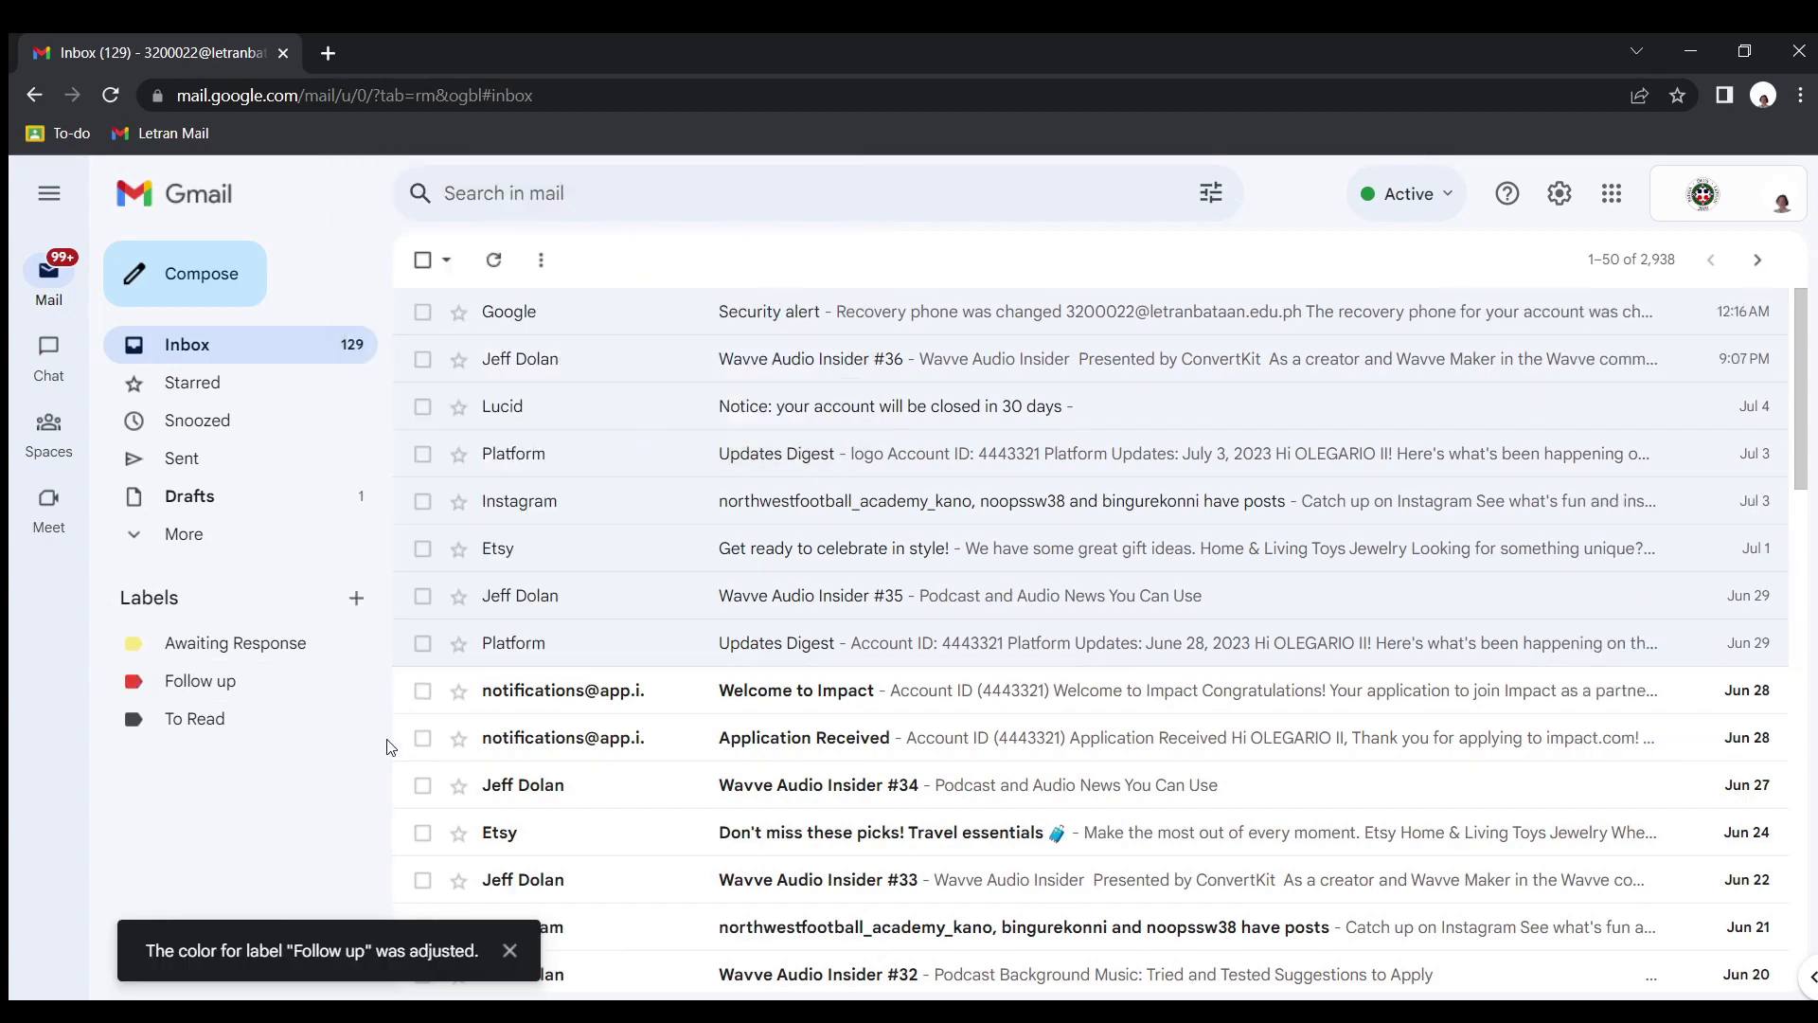
Color the To Read label light teal
click(359, 719)
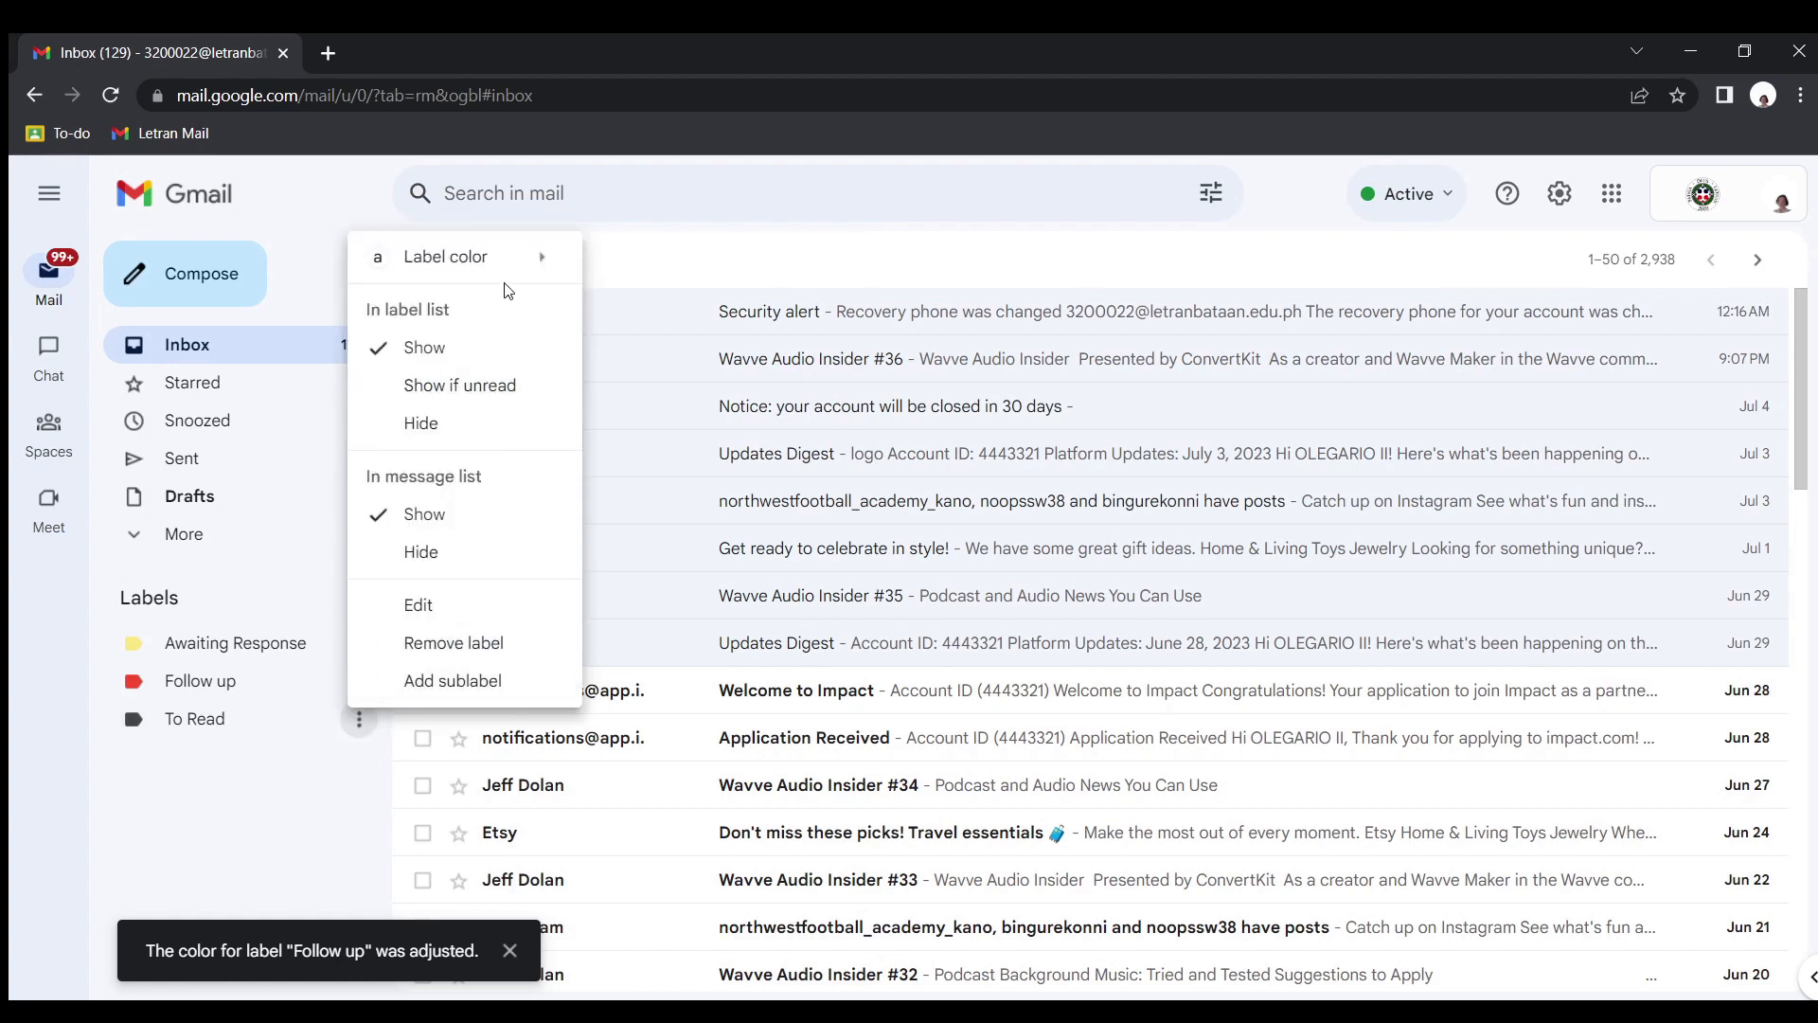
mouse_move(550, 258)
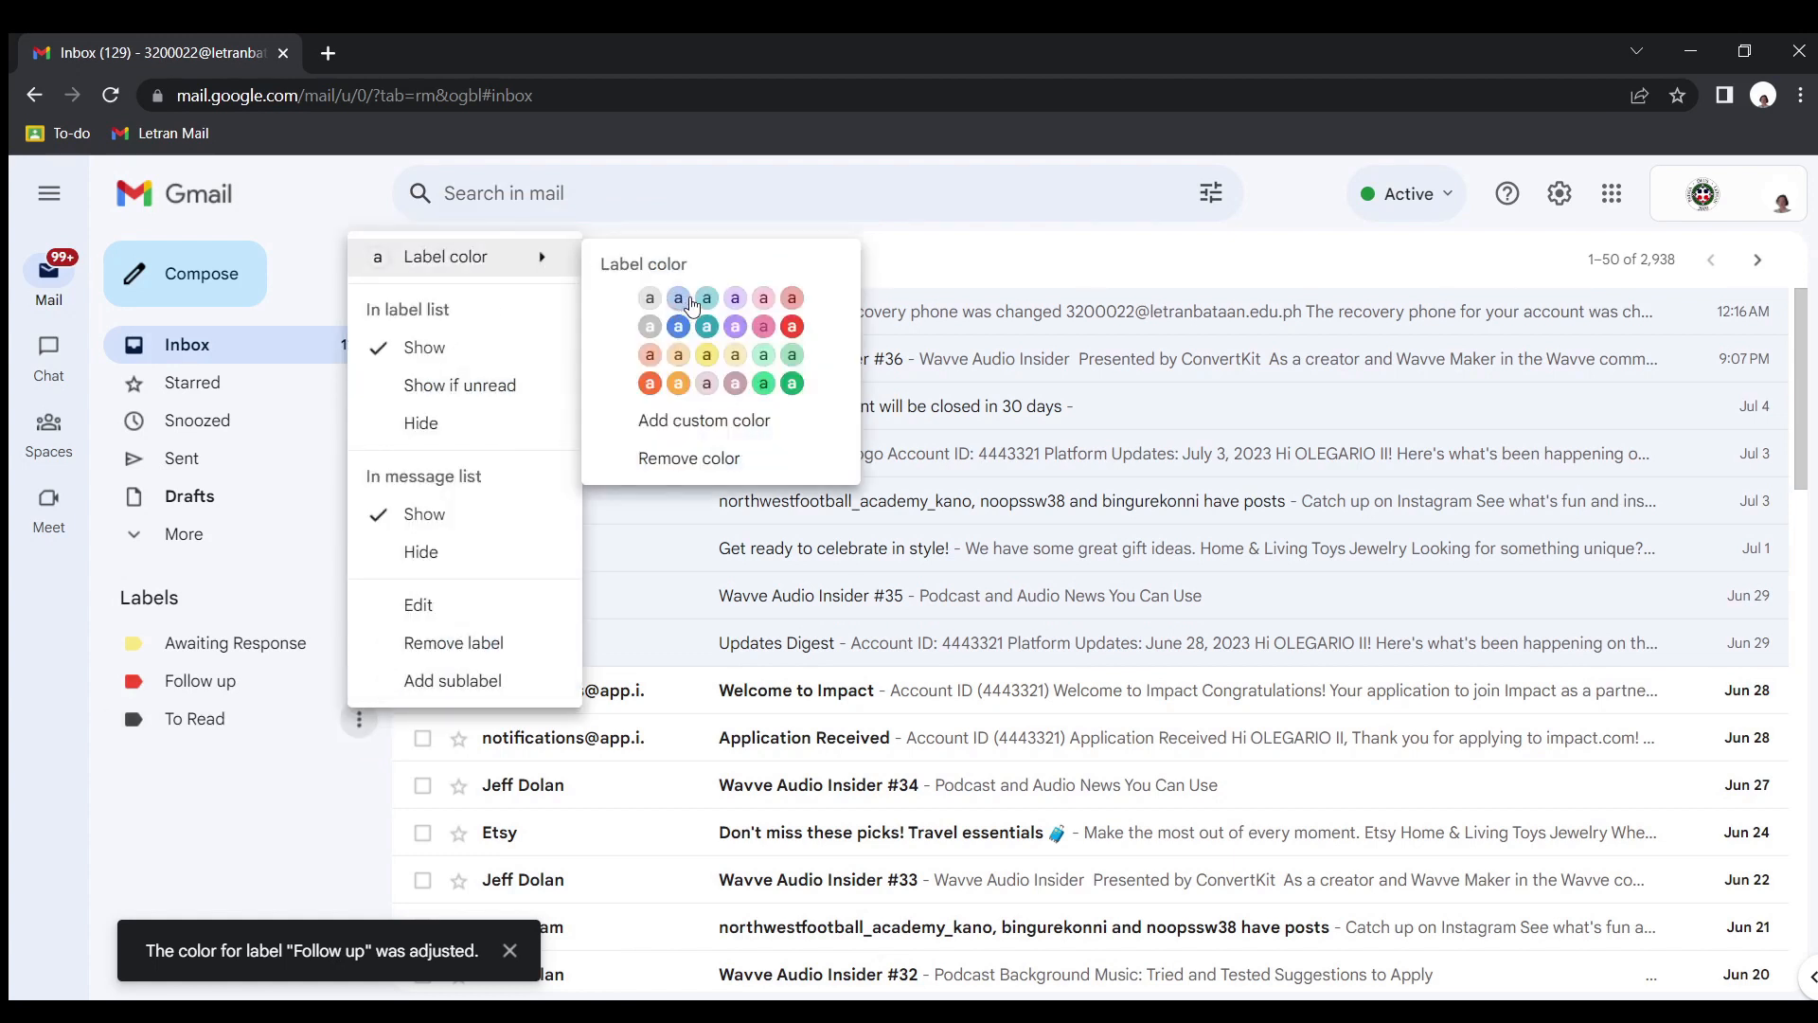
click(722, 311)
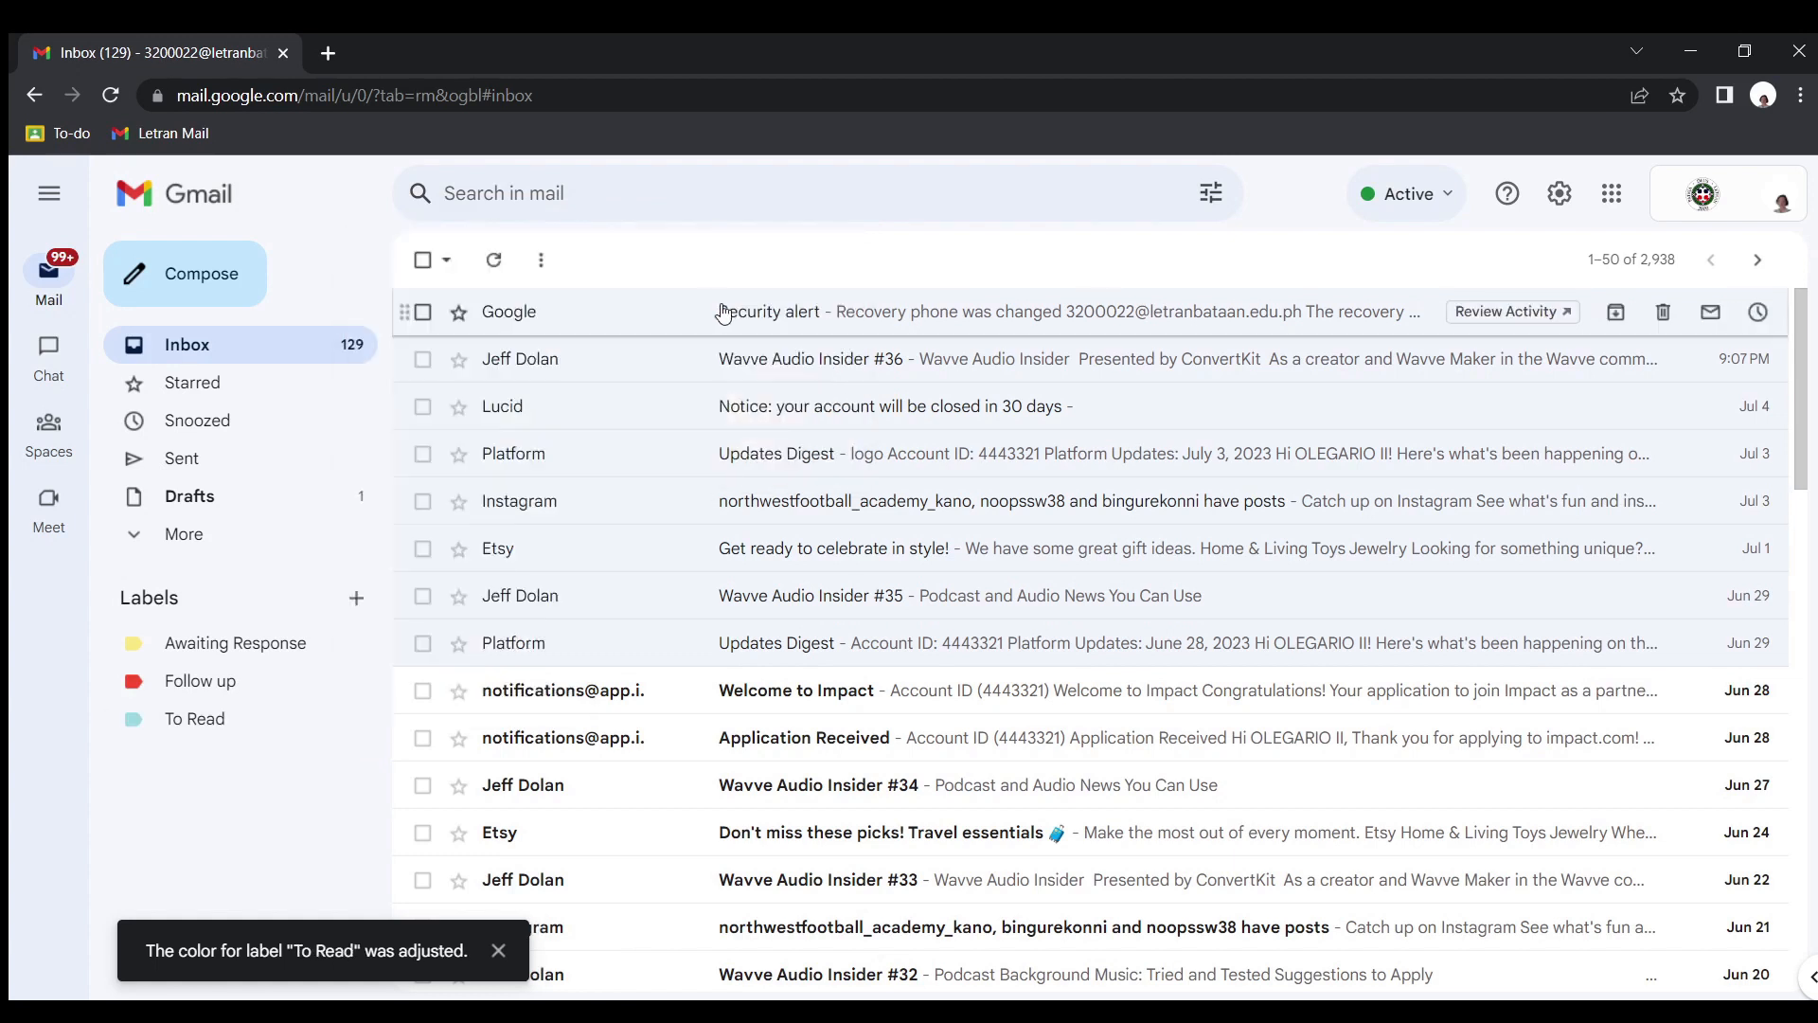
Switch the inbox type to Multiple Inboxes and open its customization settings
click(1561, 195)
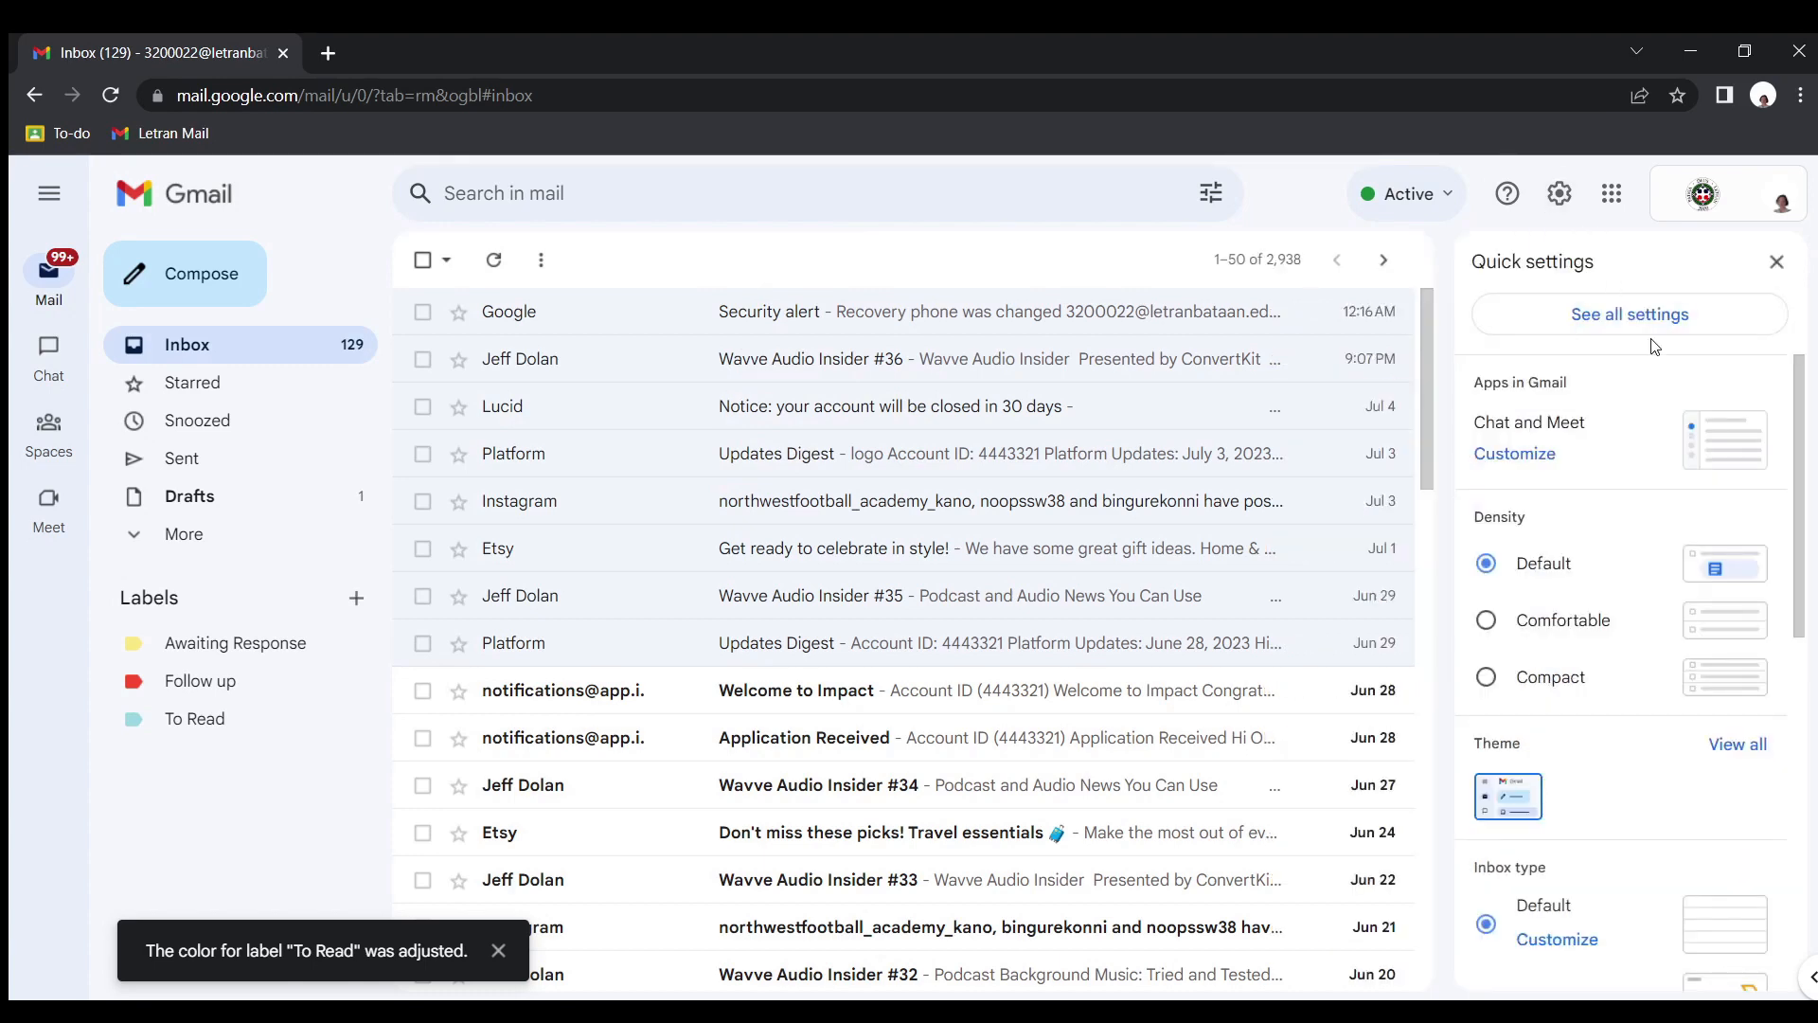
scroll(1627, 522, down, 6)
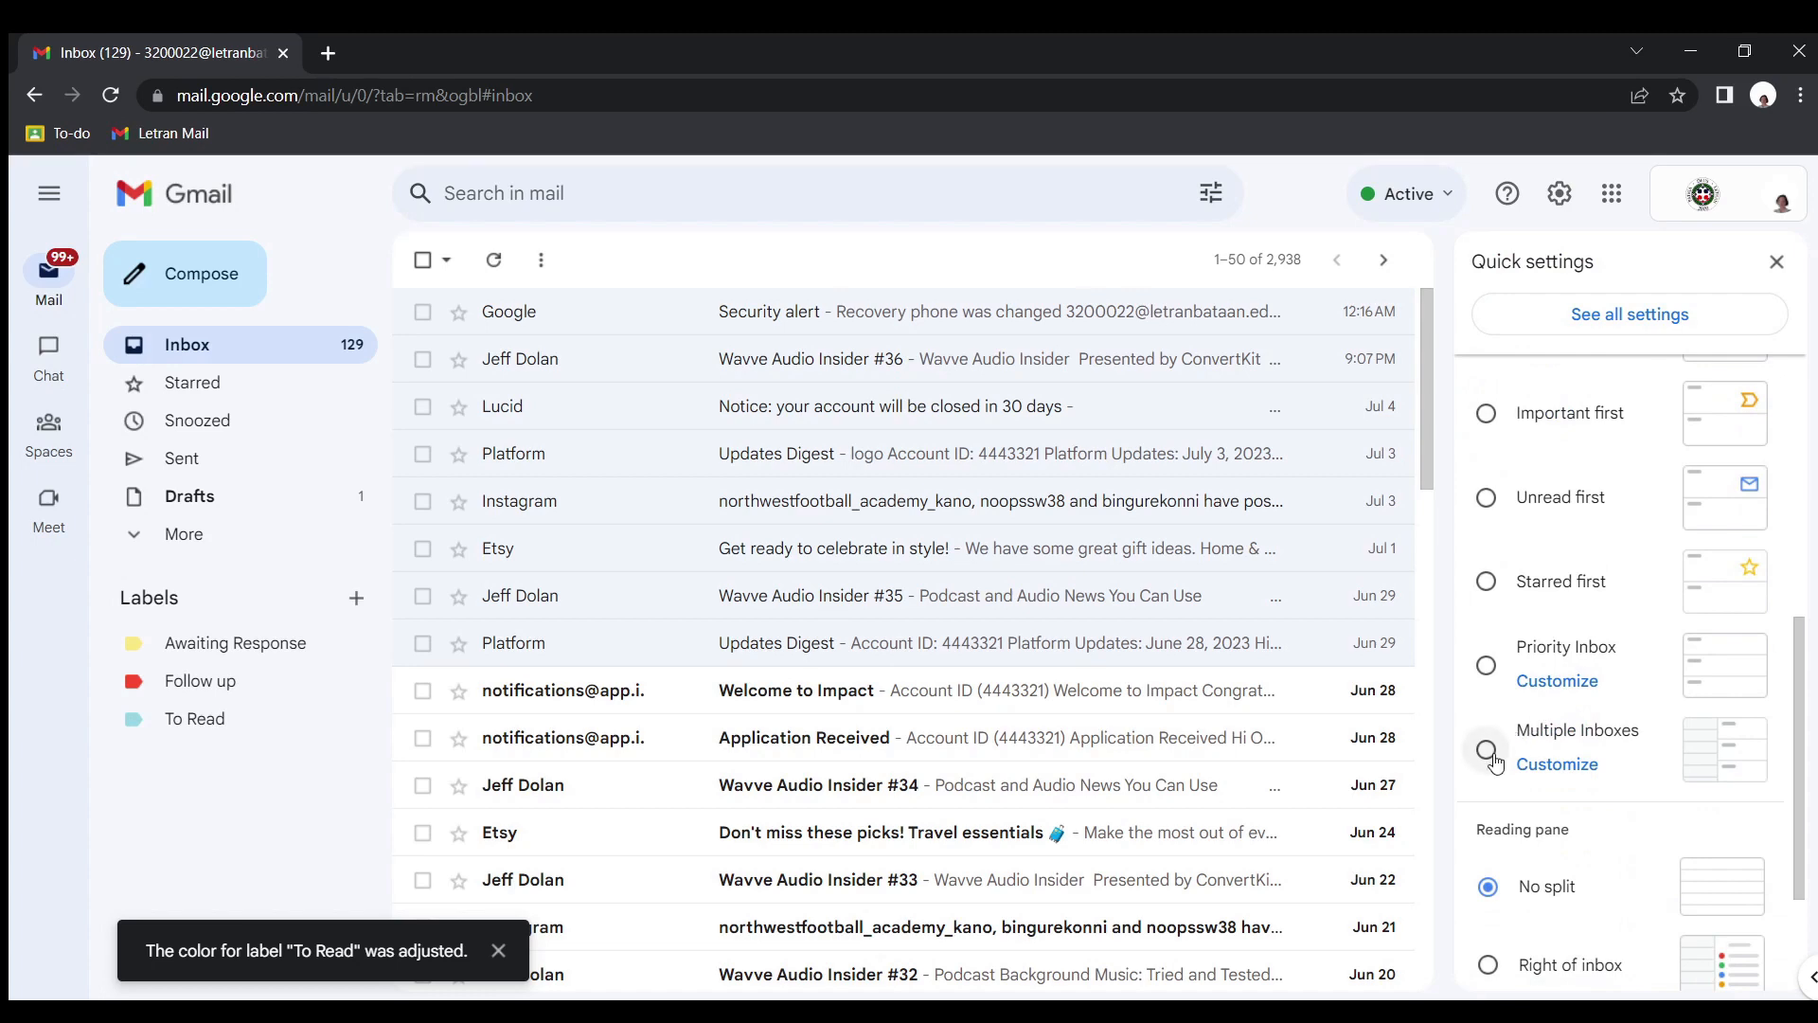
click(1491, 754)
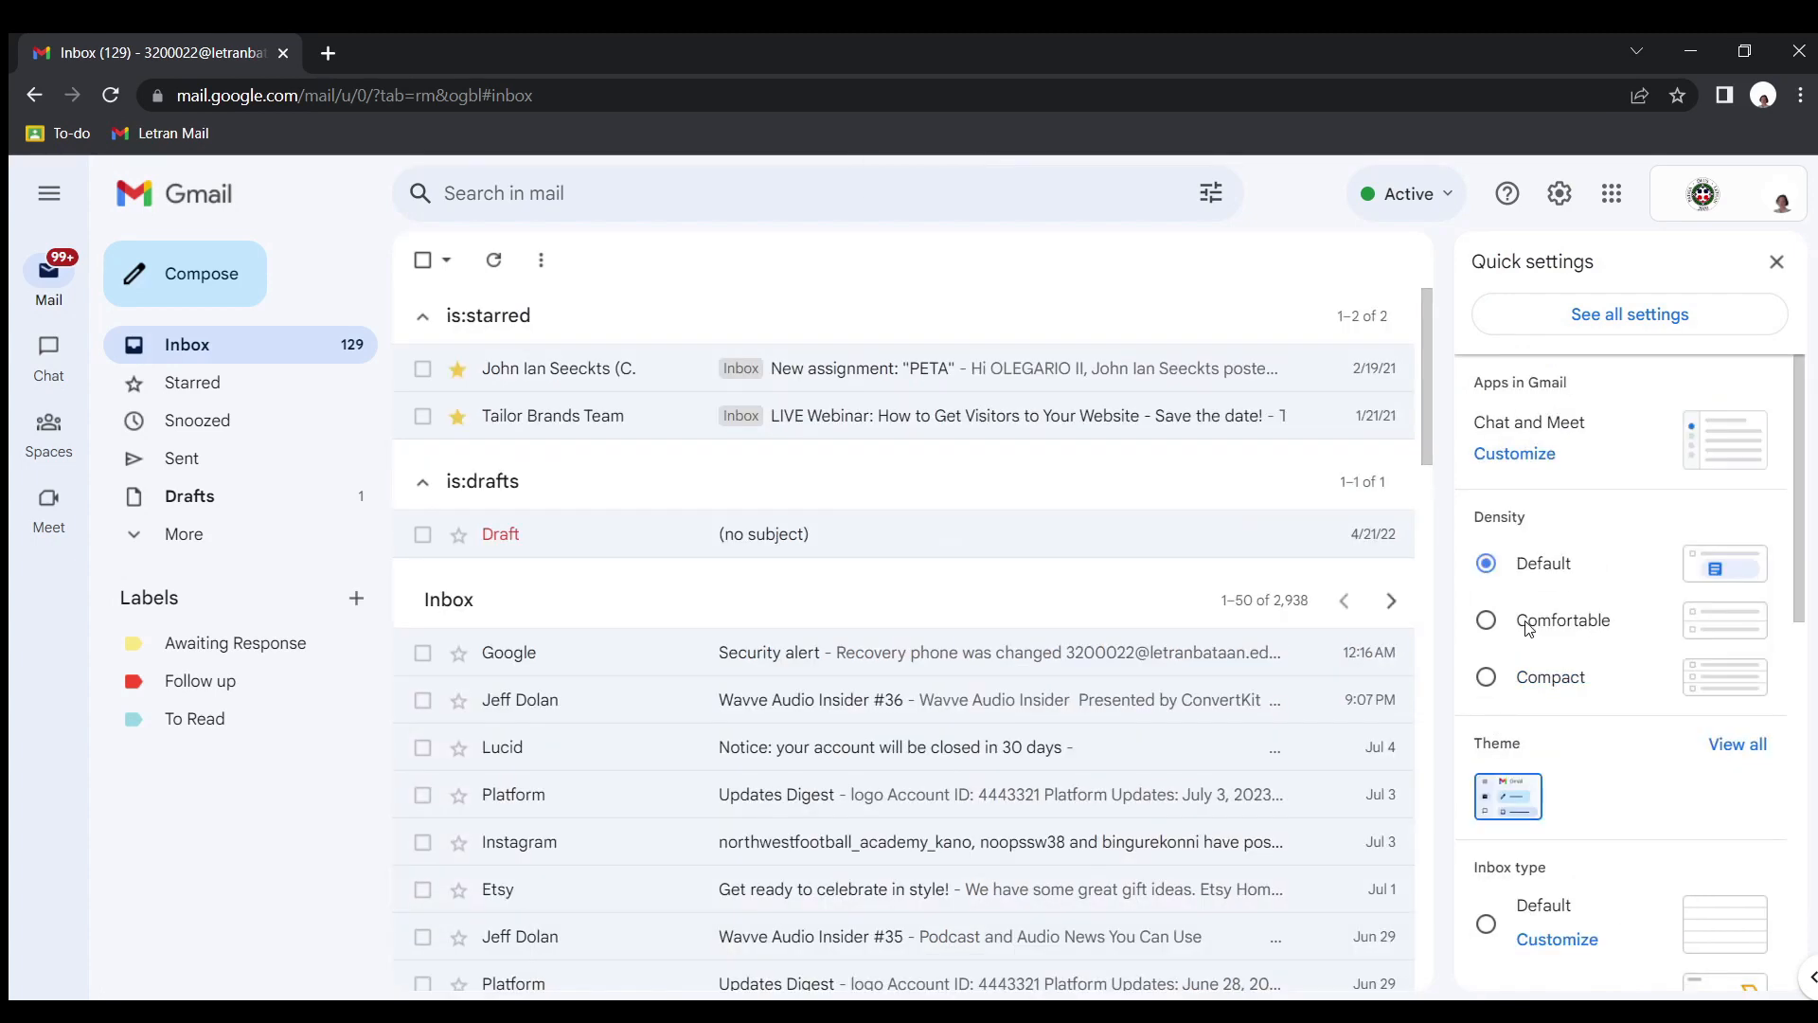
scroll(1527, 627, down, 1)
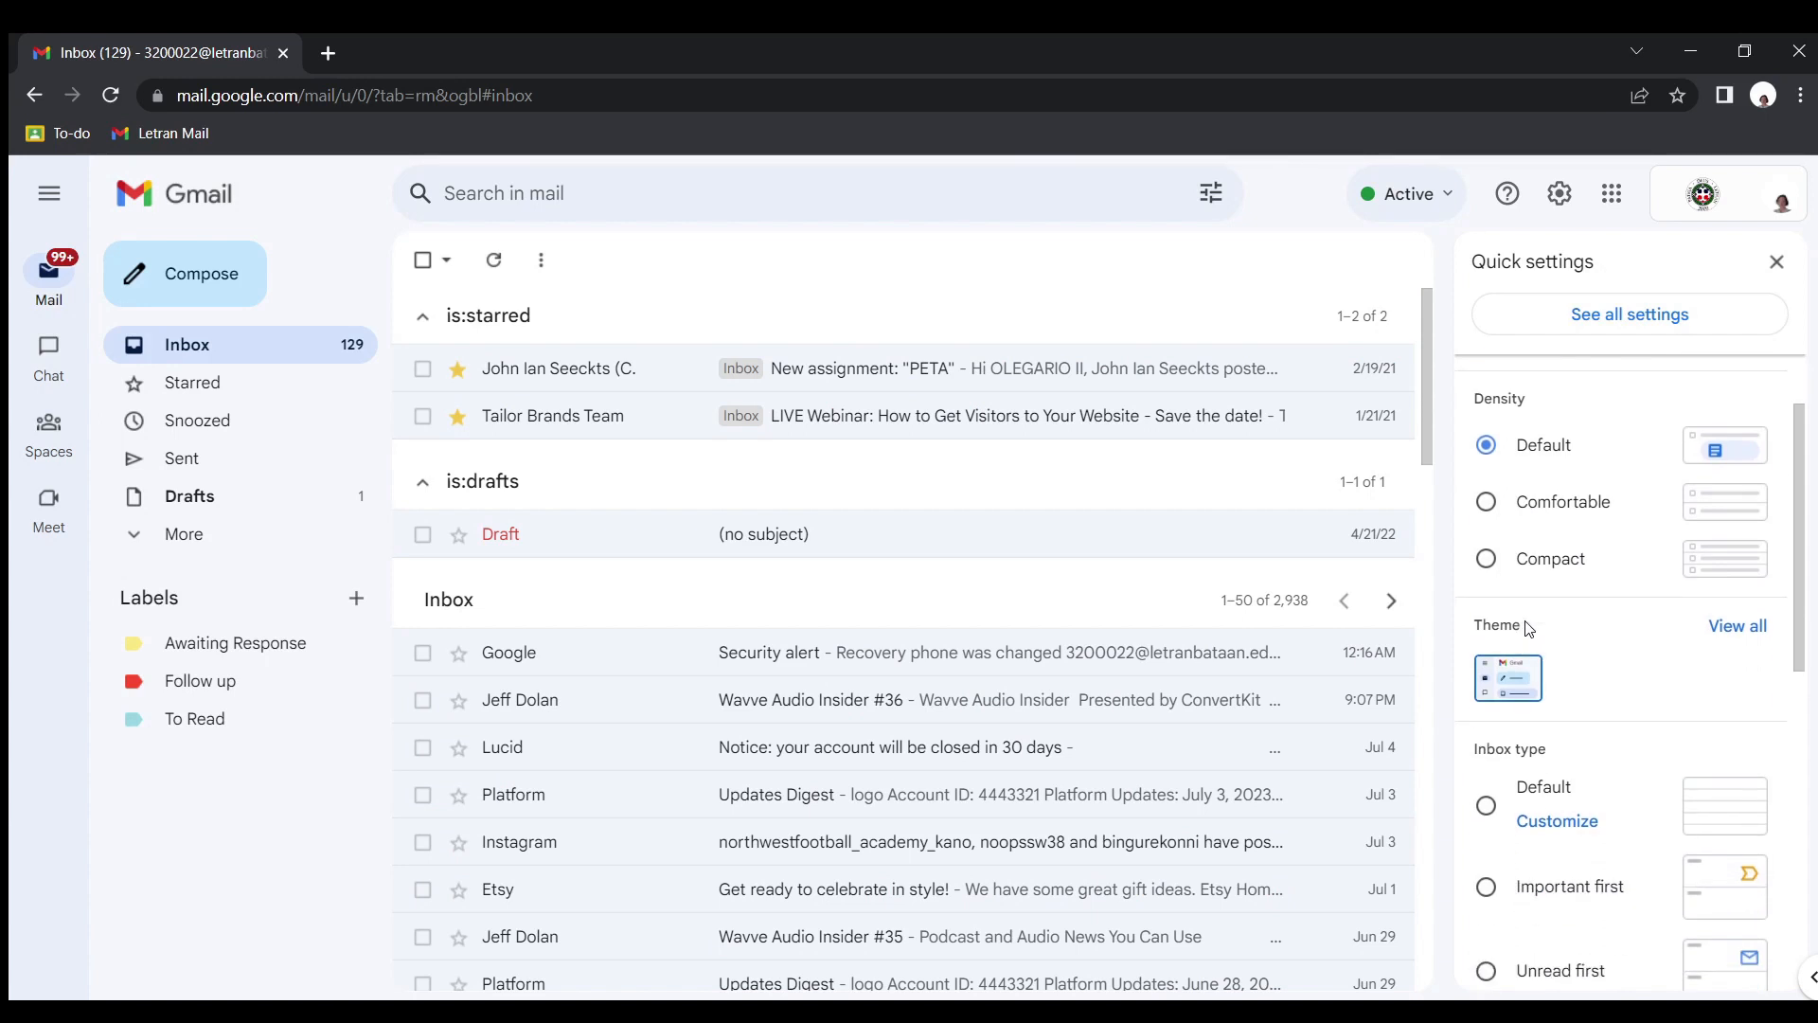
scroll(1527, 628, down, 6)
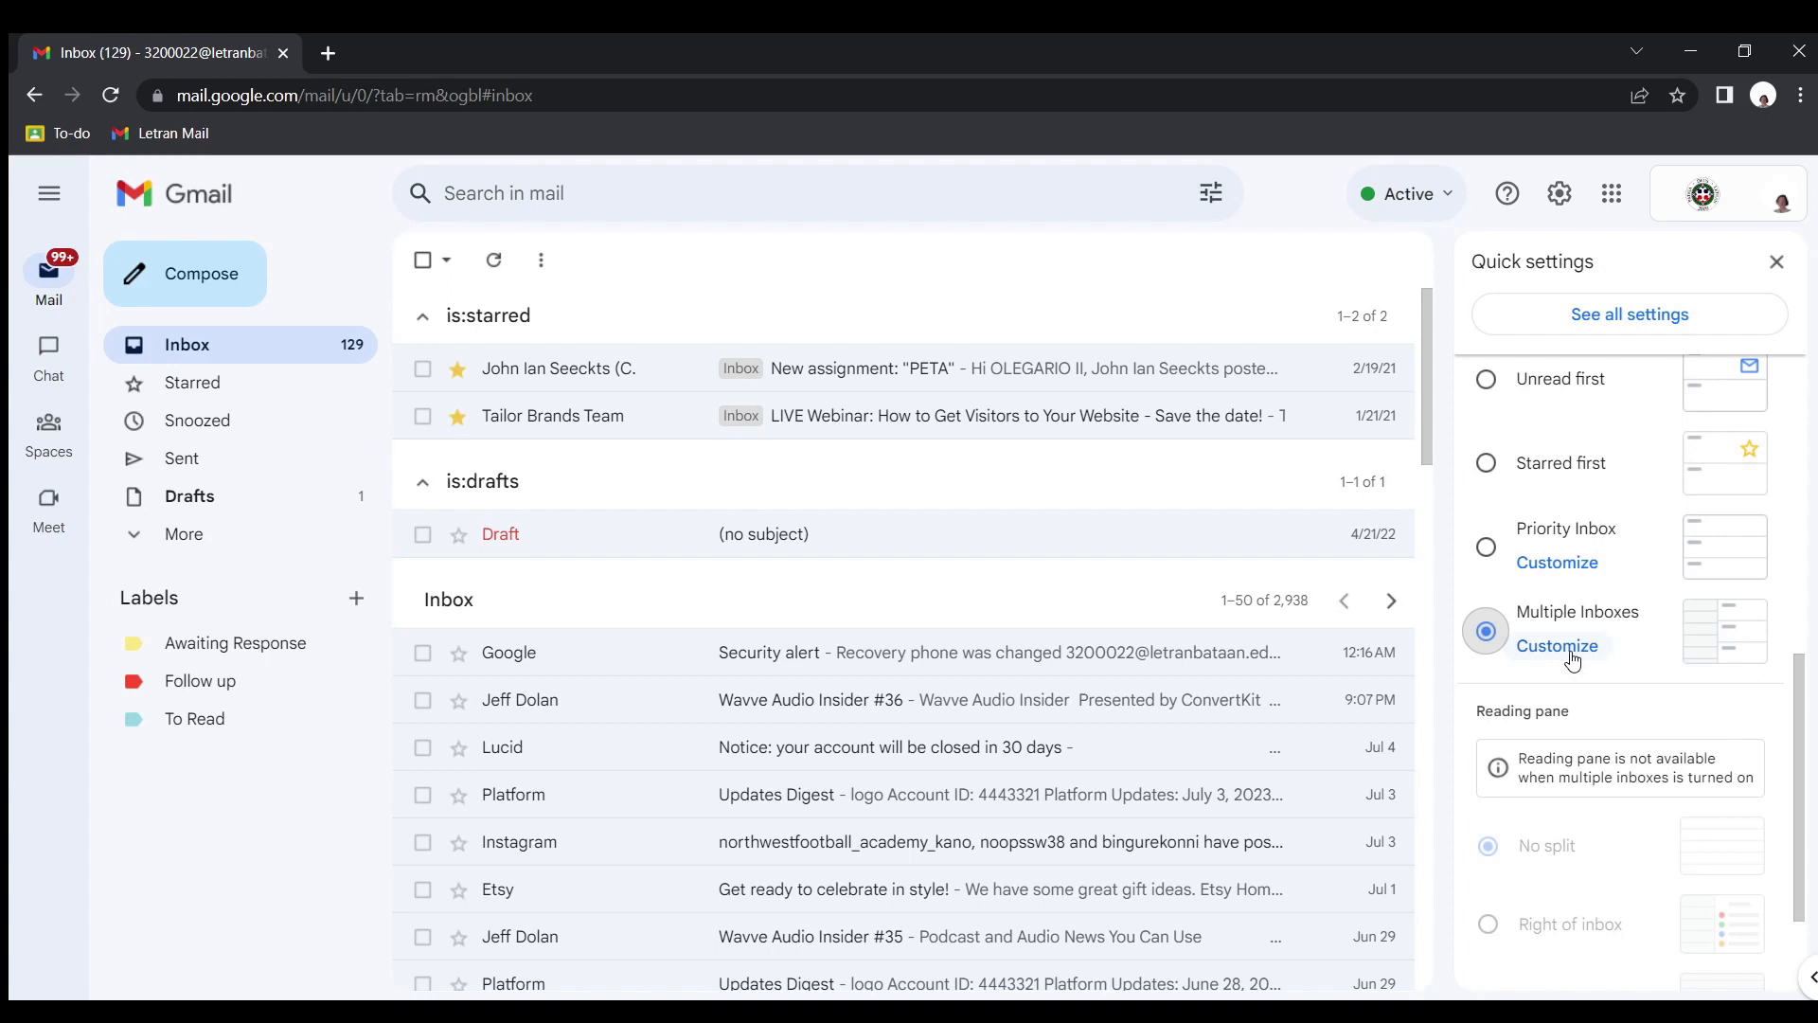
click(1568, 651)
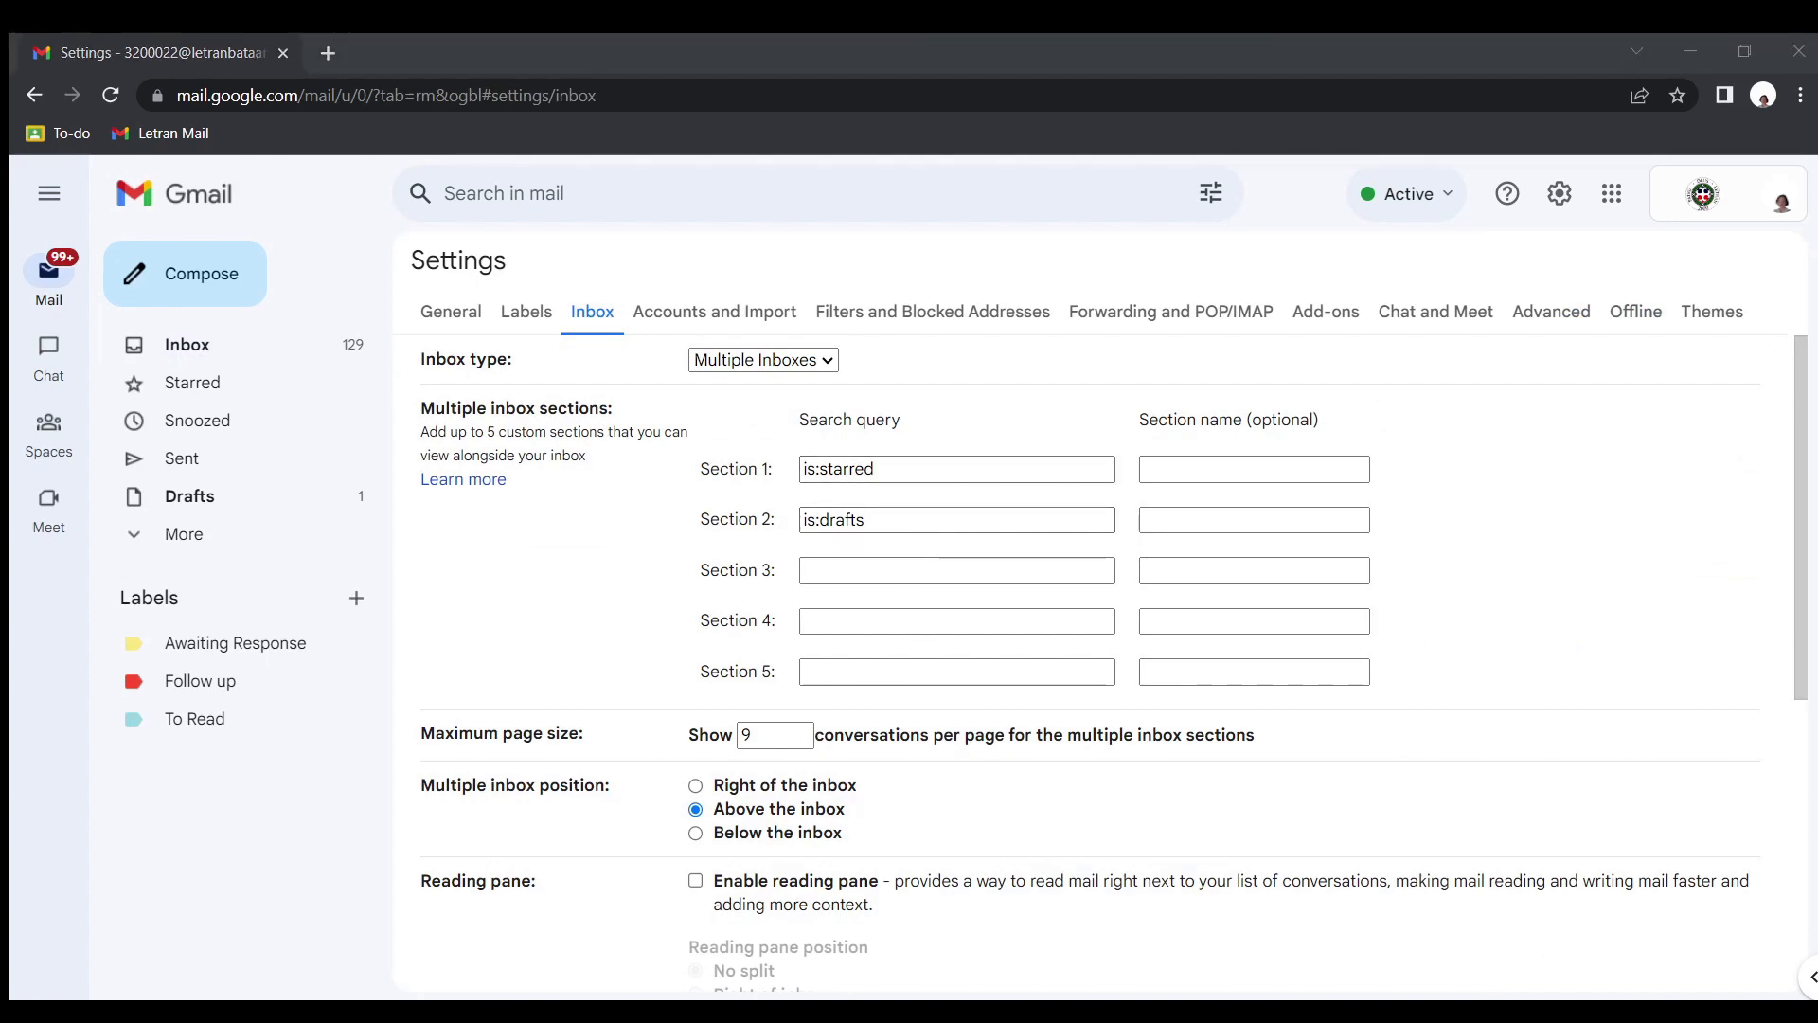
Set inbox section 1 to the search query "label:[Awaiting Response]" and name the section "Awaiting Response"
click(933, 467)
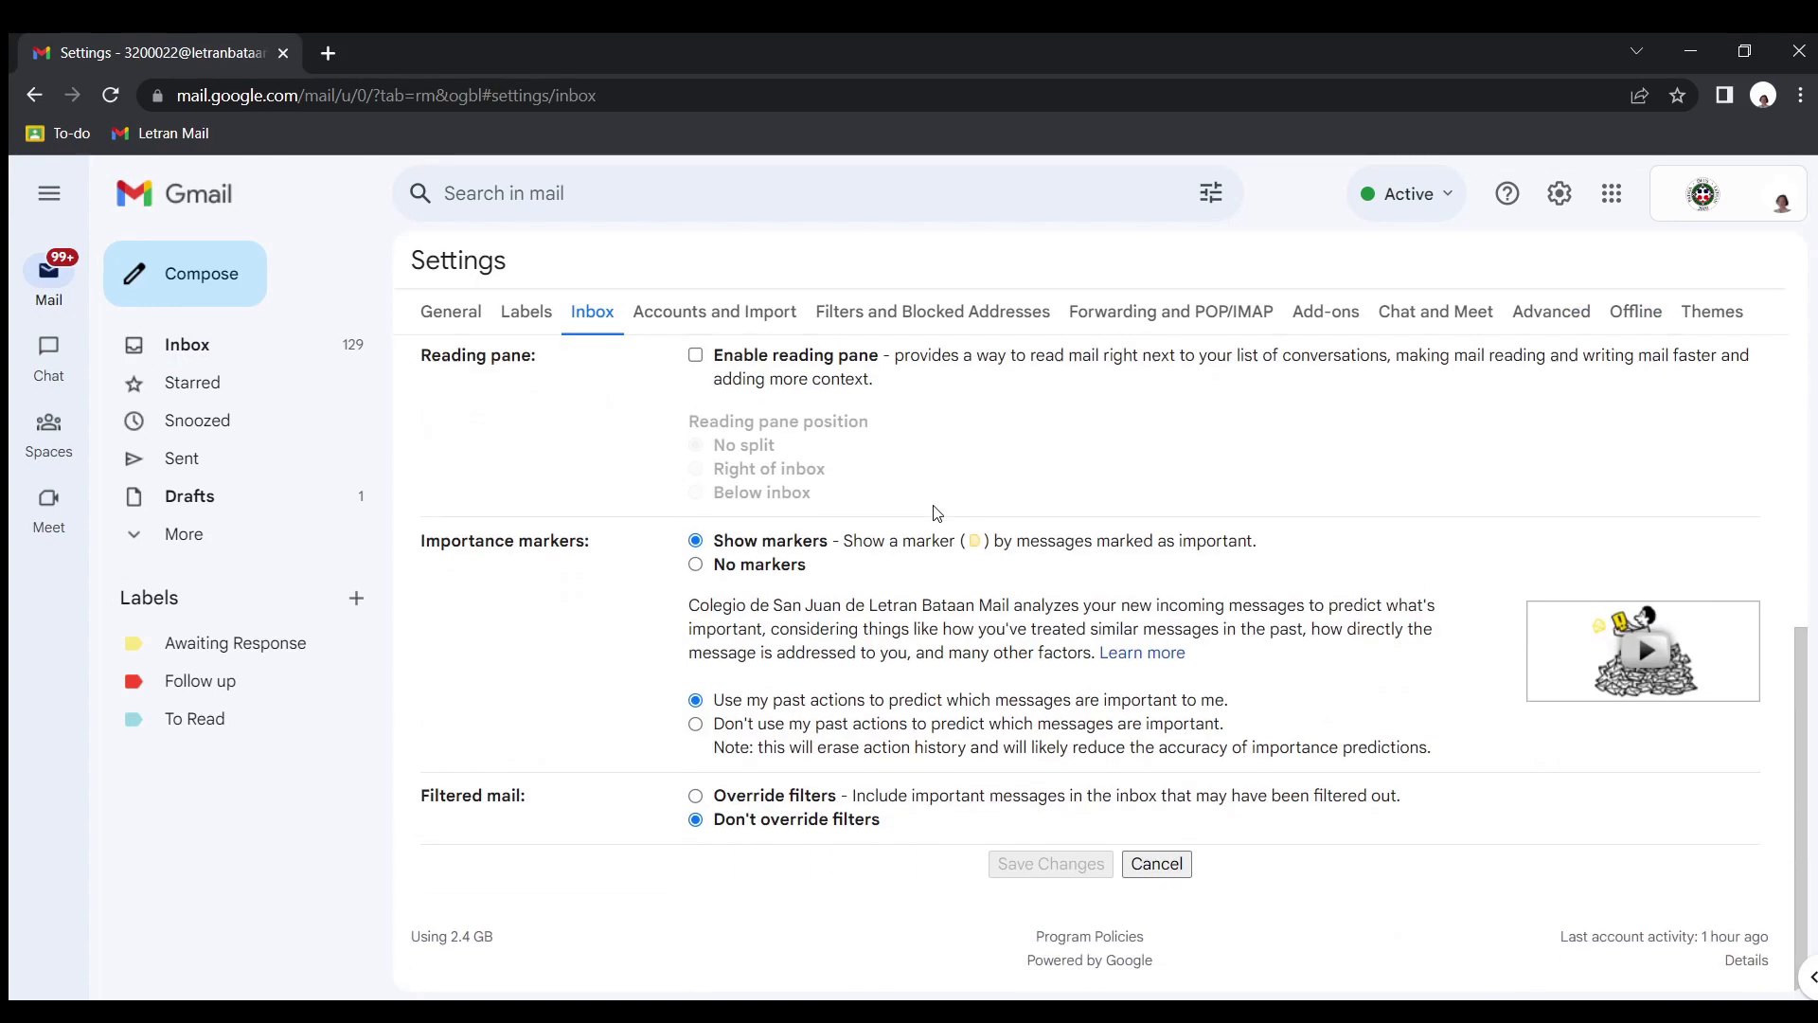
drag(933, 467, 769, 492)
text(label:[Awaiting Response])
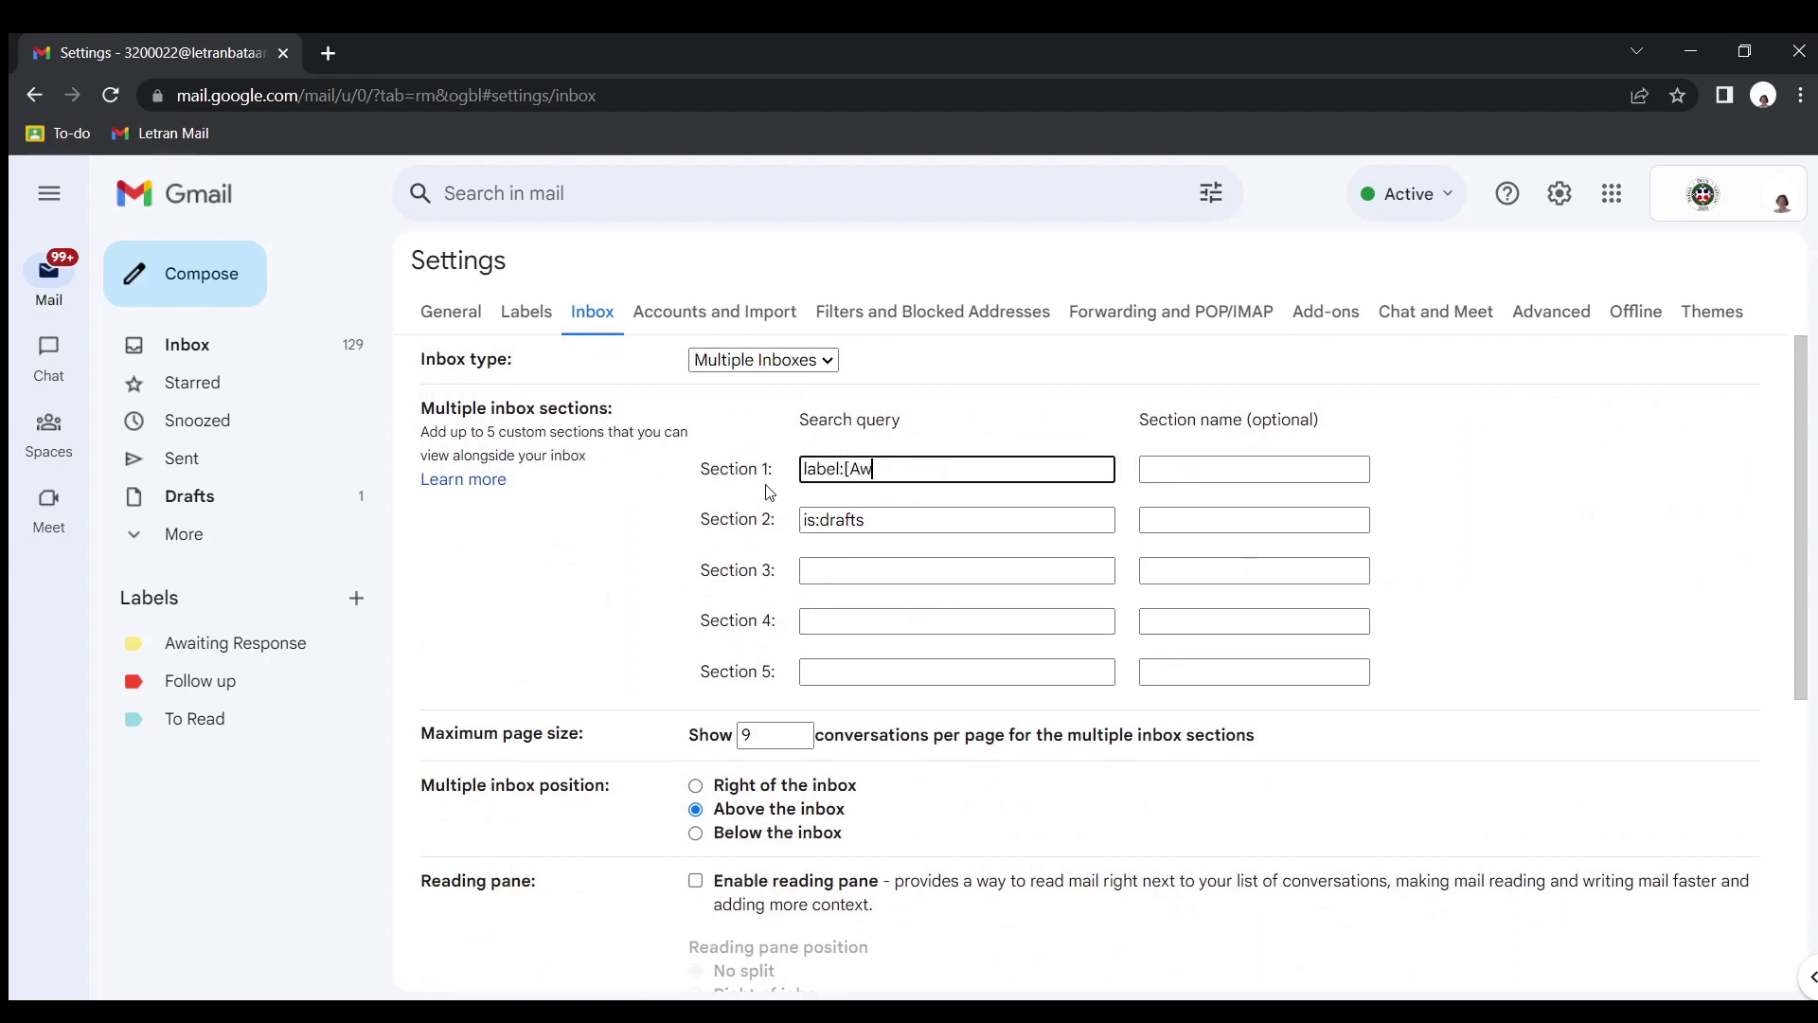
drag(851, 478, 994, 520)
key(ctrl+c)
click(1232, 470)
key(ctrl+v)
Set inbox section 2 to the search query "label:[Follow up]" and name the section "Follow up"
key(ctrl+c)
key(ctrl+v)
text(Follow up])
key(ctrl+c)
drag(923, 520, 765, 523)
click(1231, 520)
key(ctrl+v)
Set inbox section 3 to the search query "label:[To Read]", name it "To Read", and save the inbox settings
key(ctrl+c)
click(852, 570)
key(ctrl+v)
mouse_move(850, 571)
mouse_down()
mouse_move(926, 571)
mouse_move(857, 586)
mouse_up()
text(To Read)
key(ctrl+c)
click(1163, 571)
key(ctrl+v)
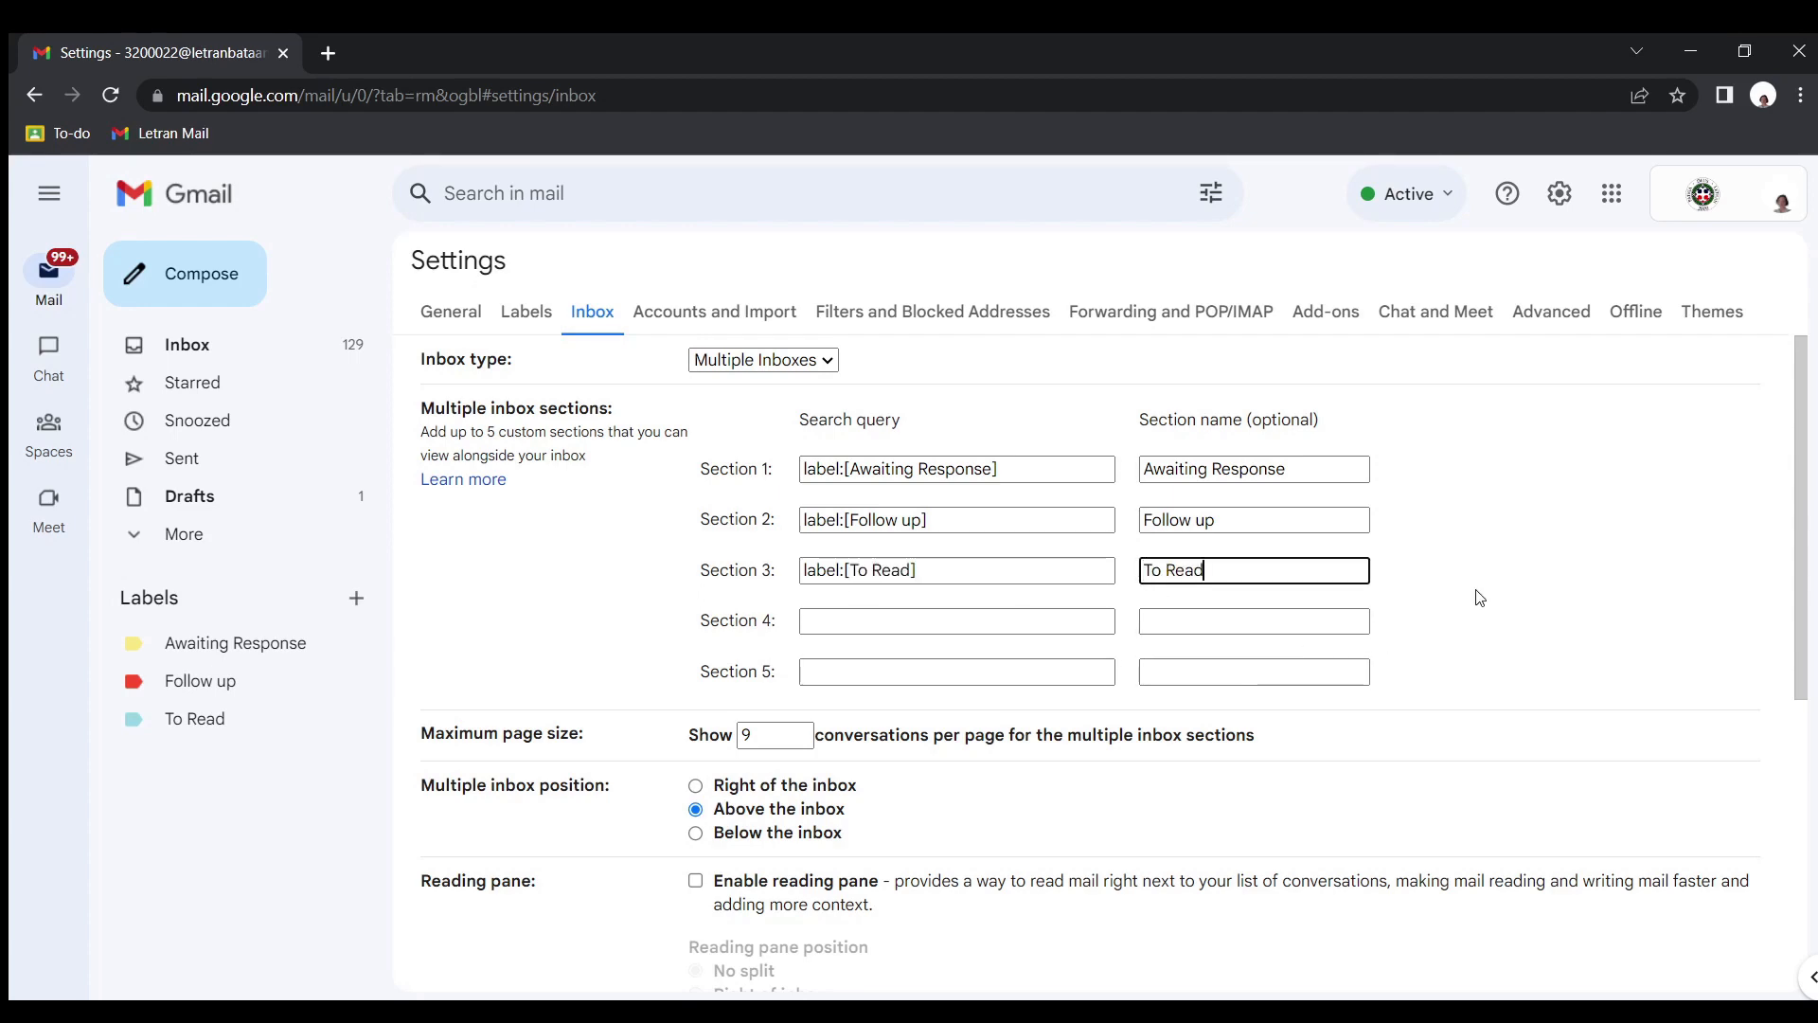
scroll(1480, 600, down, 5)
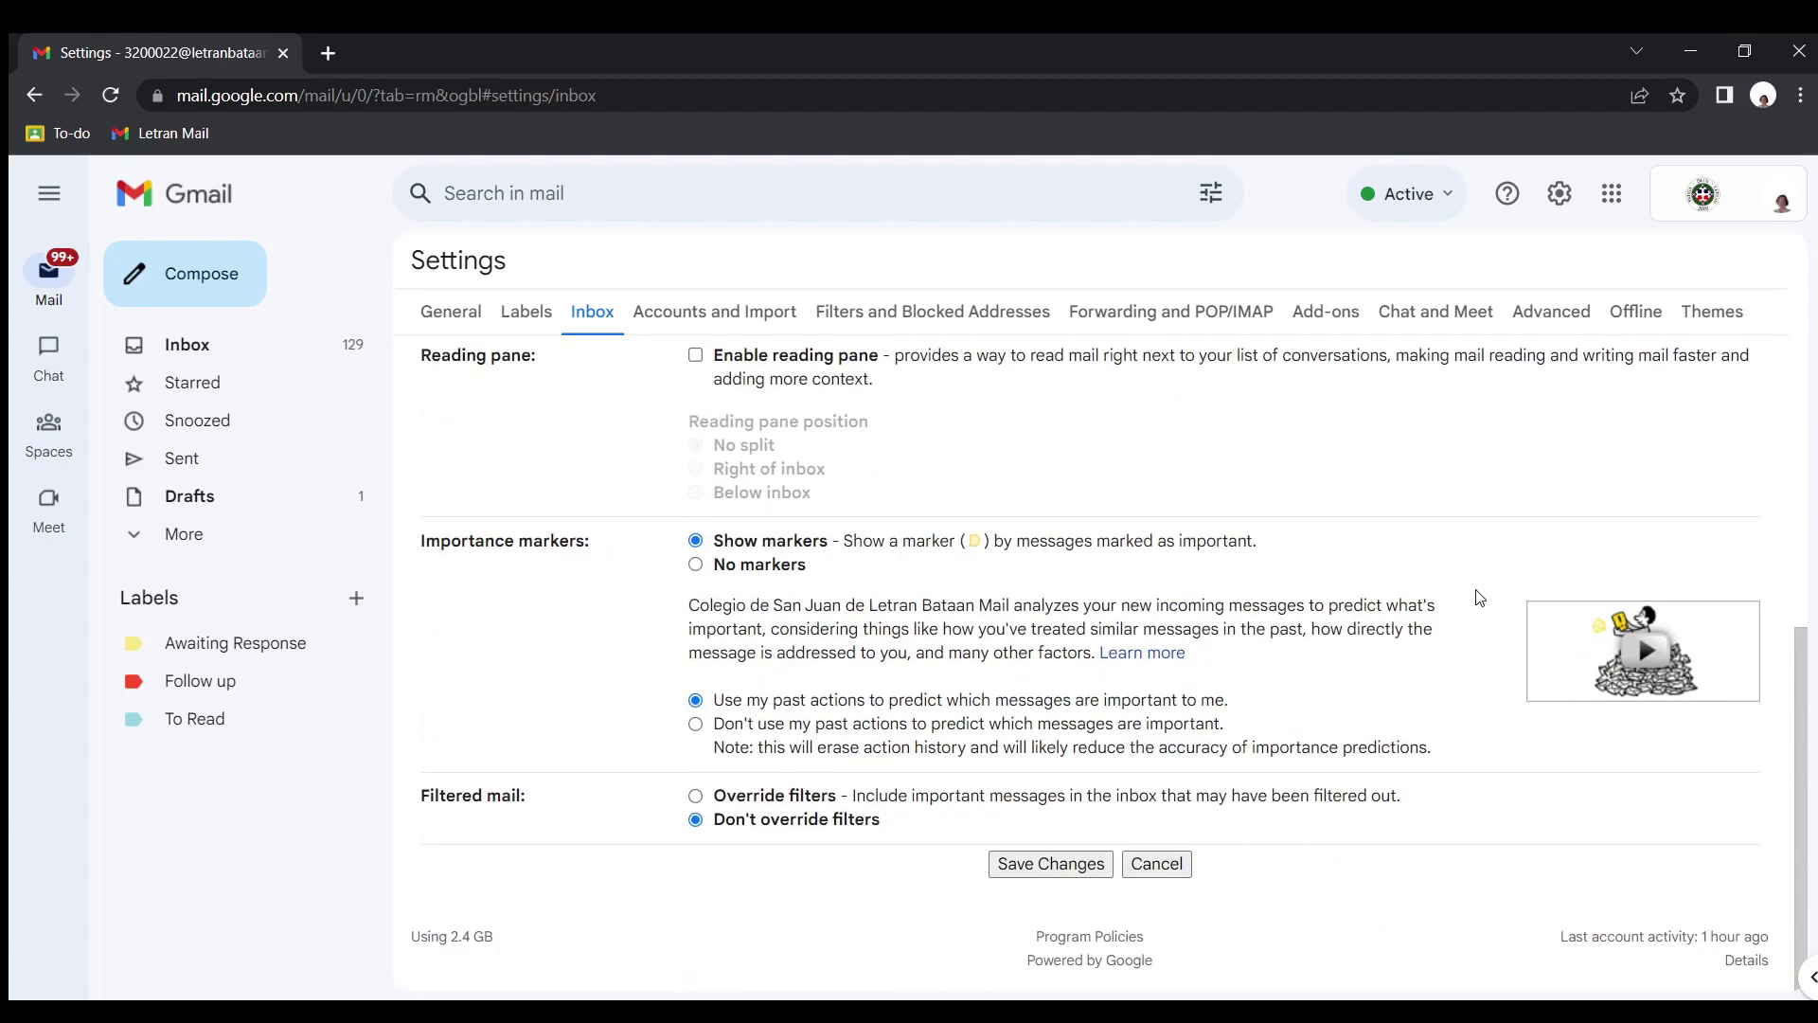
click(1074, 863)
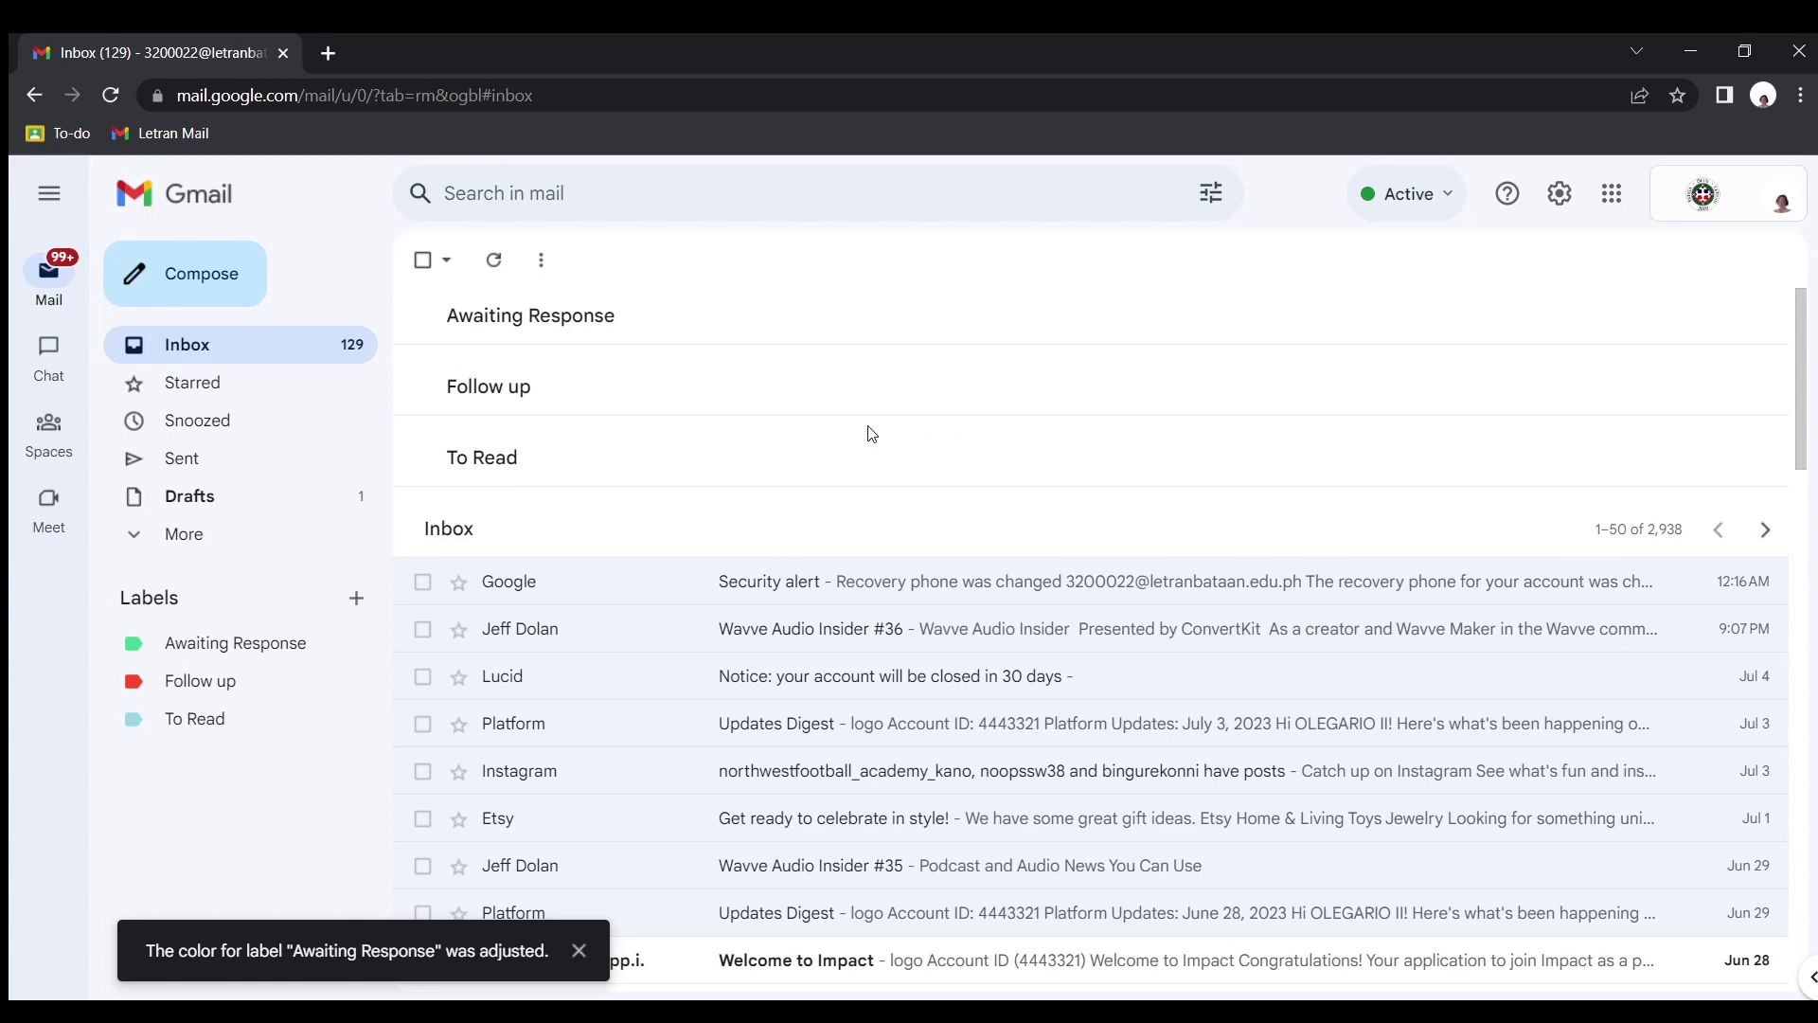
Apply the Awaiting Response label to the Google security alert email
scroll(865, 446, down, 3)
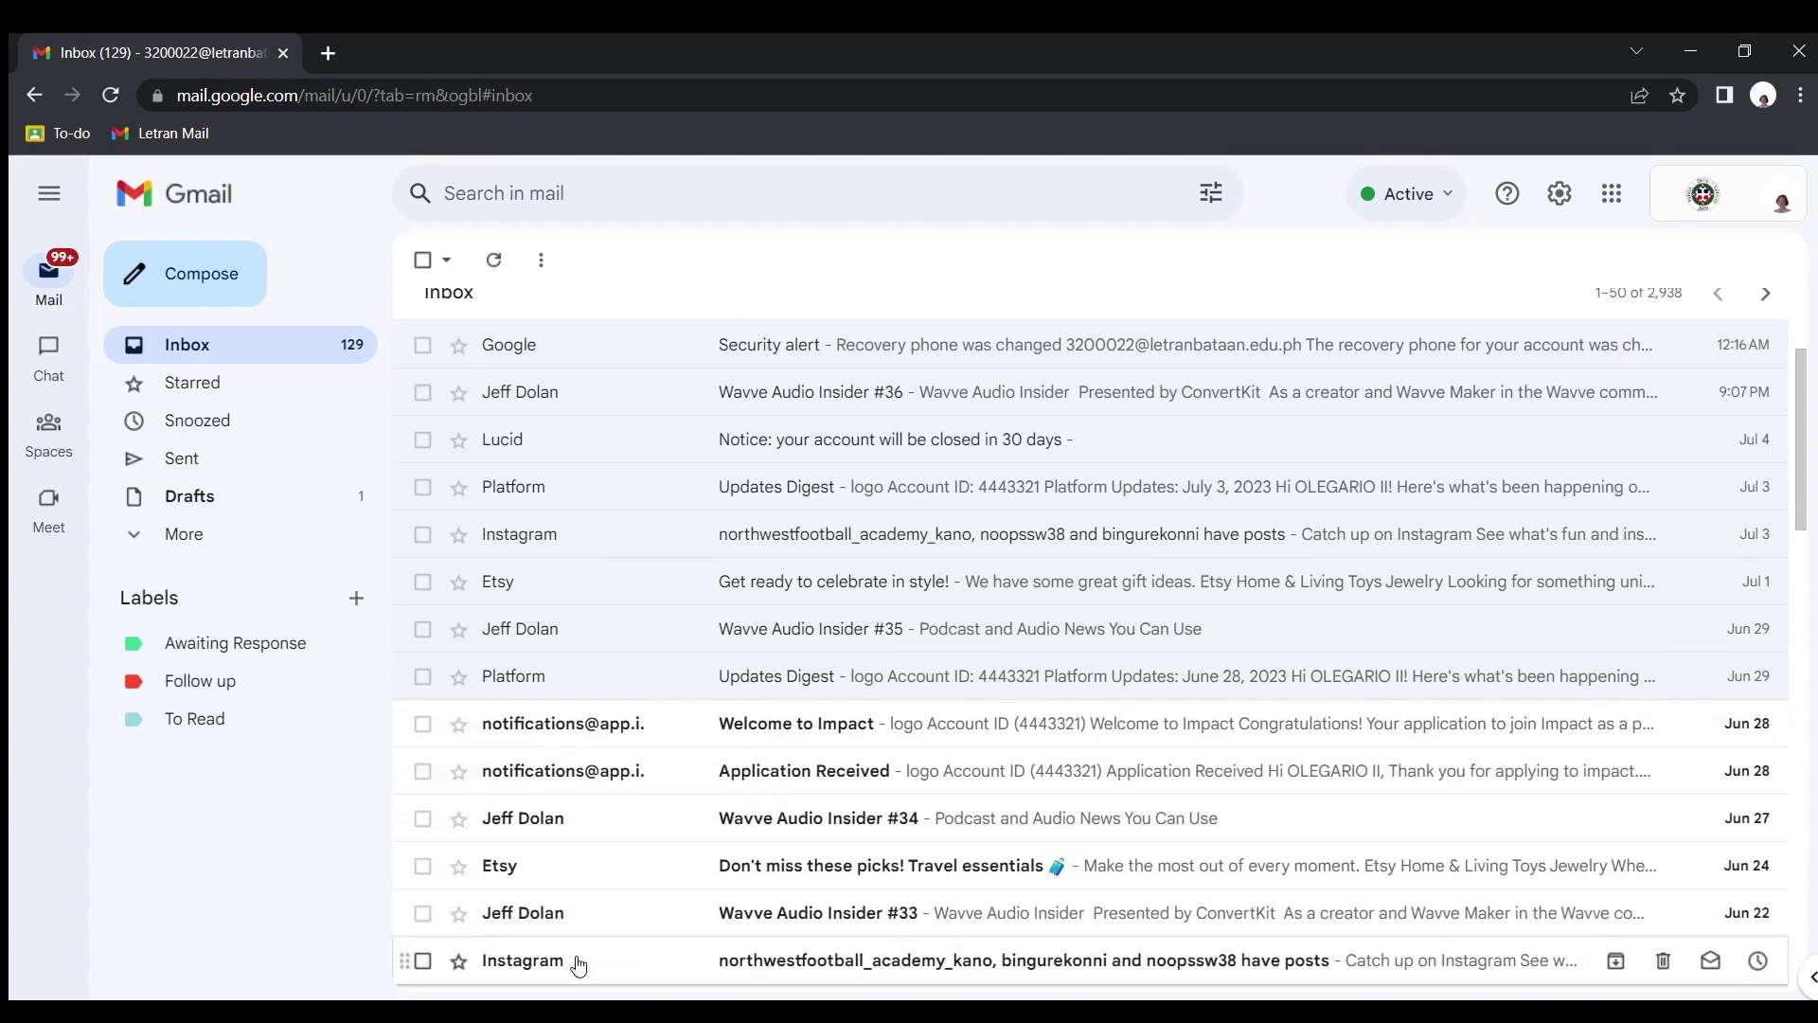
scroll(873, 630, up, 3)
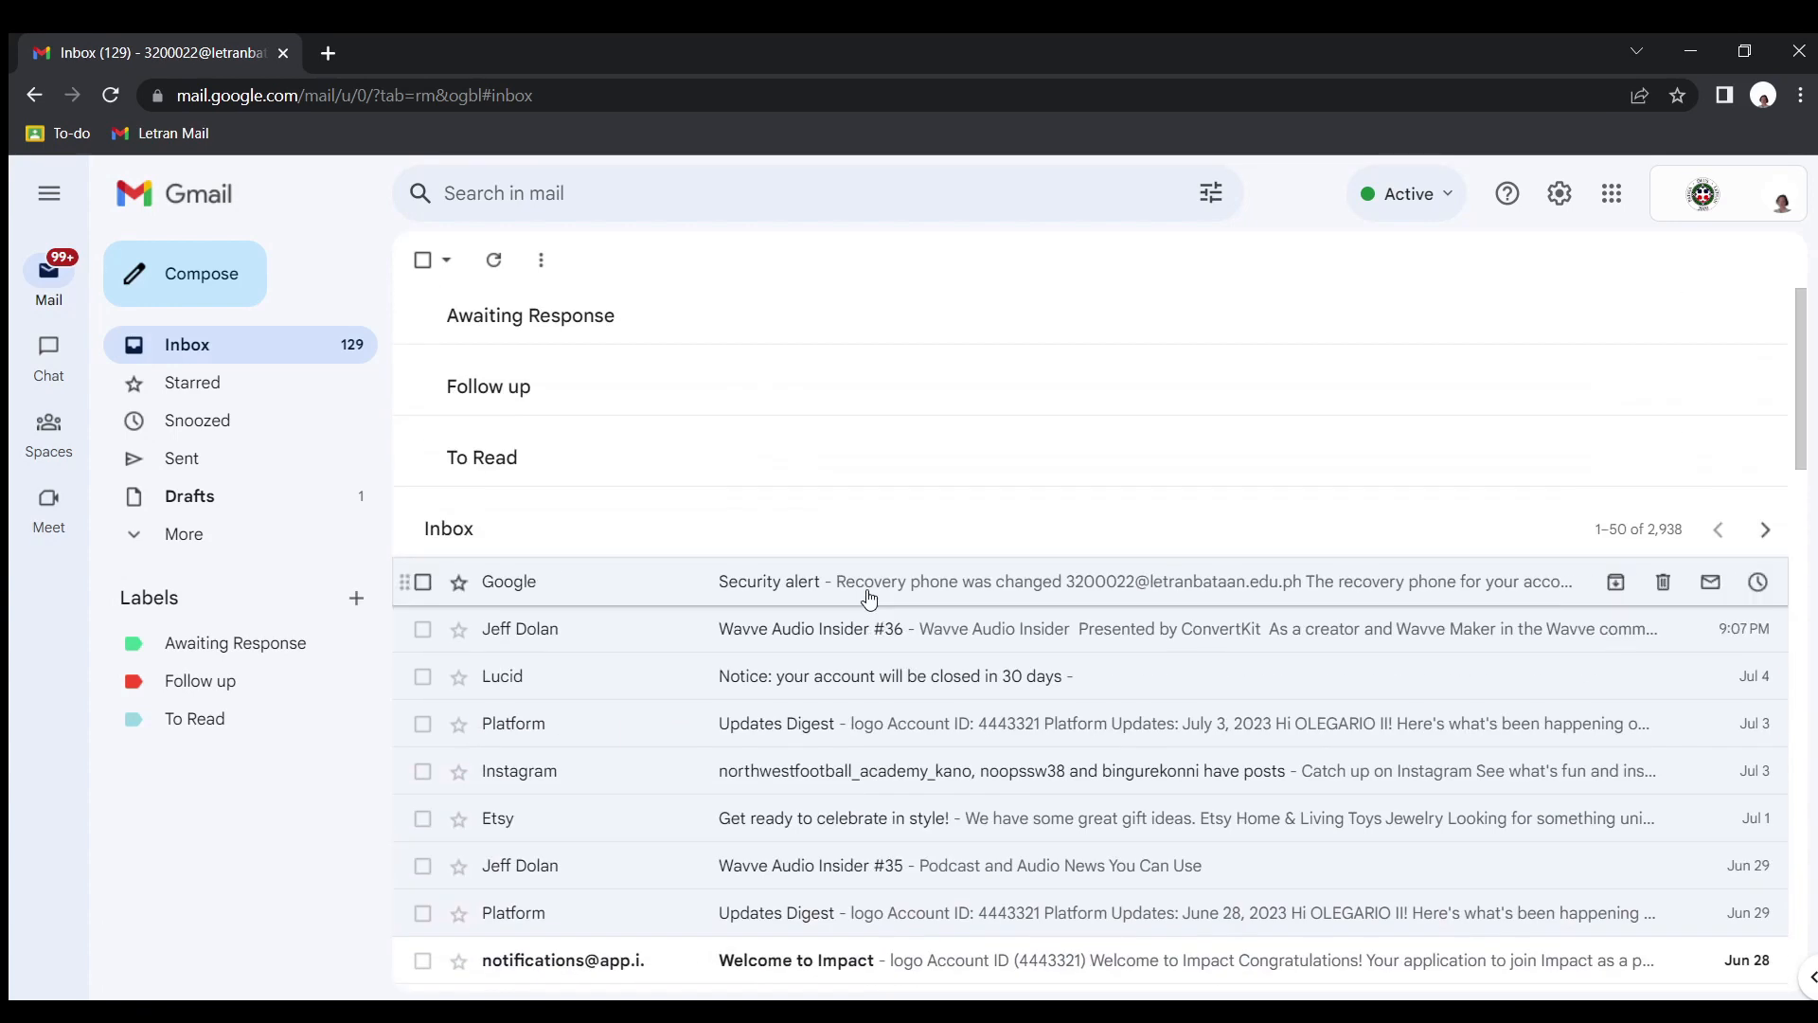
mouse_move(691, 597)
mouse_down()
mouse_move(803, 559)
mouse_move(659, 596)
mouse_up()
right_click(661, 597)
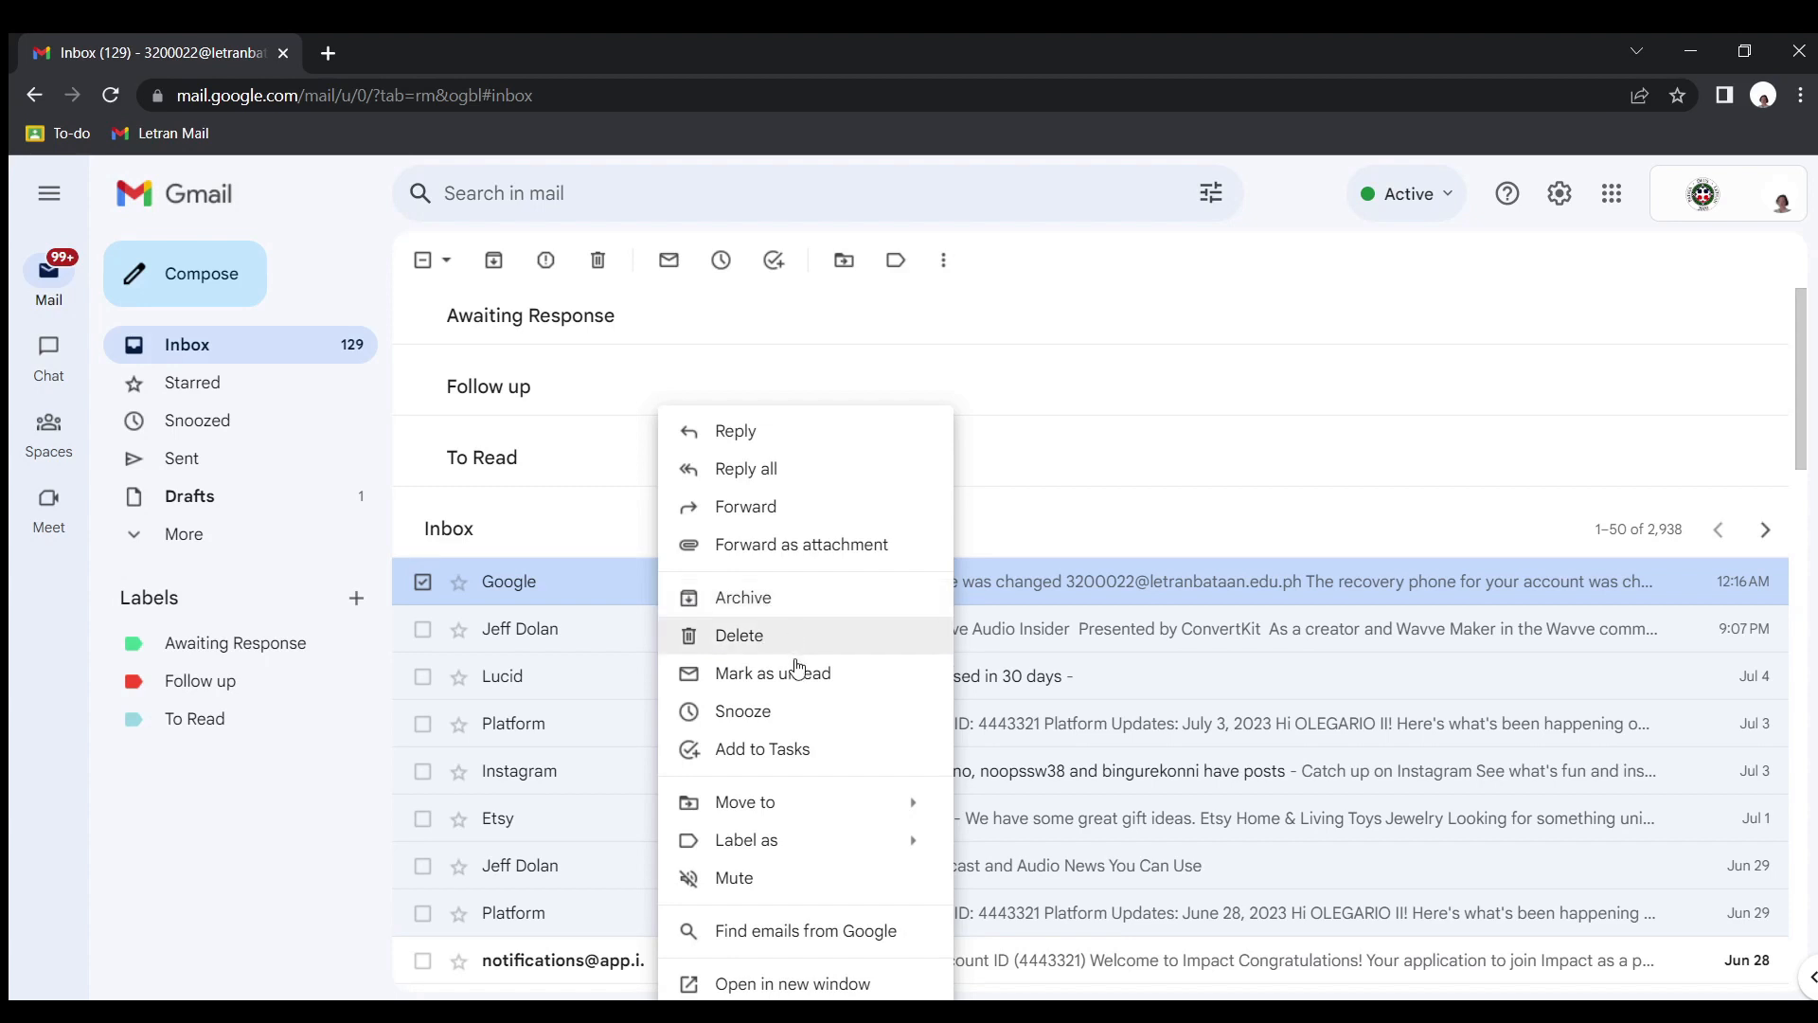
mouse_move(803, 810)
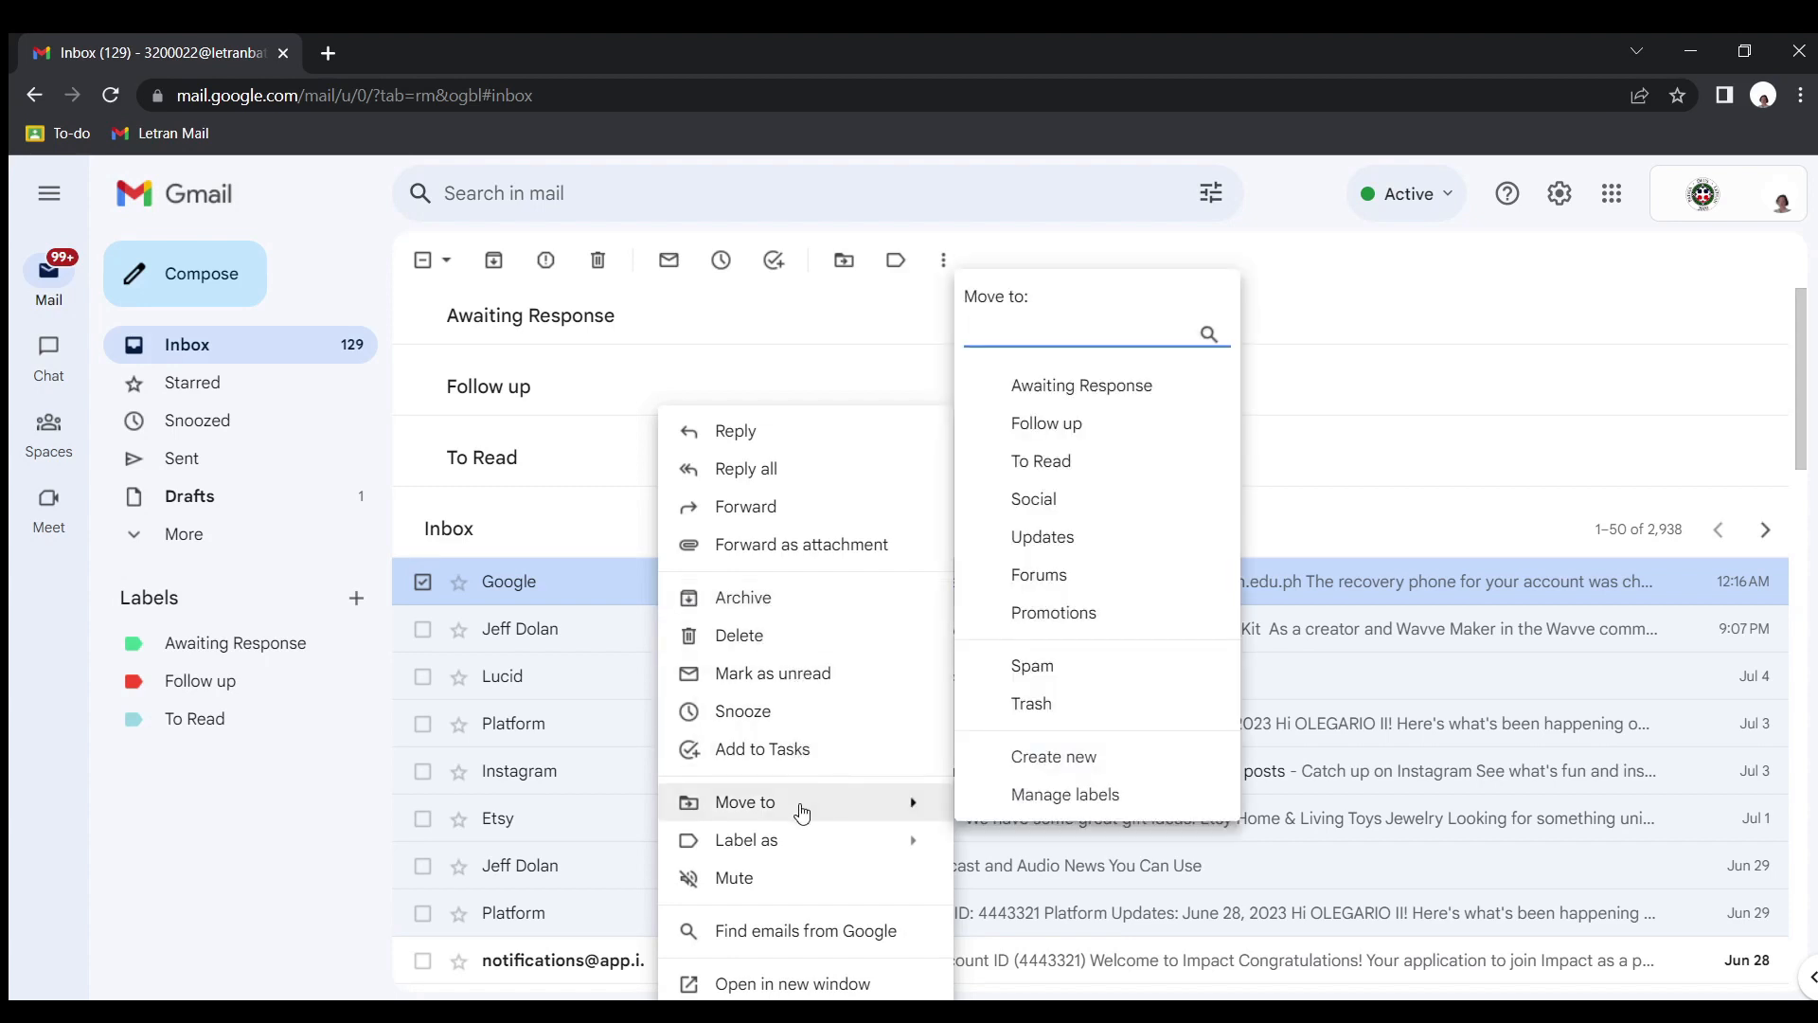
mouse_move(802, 858)
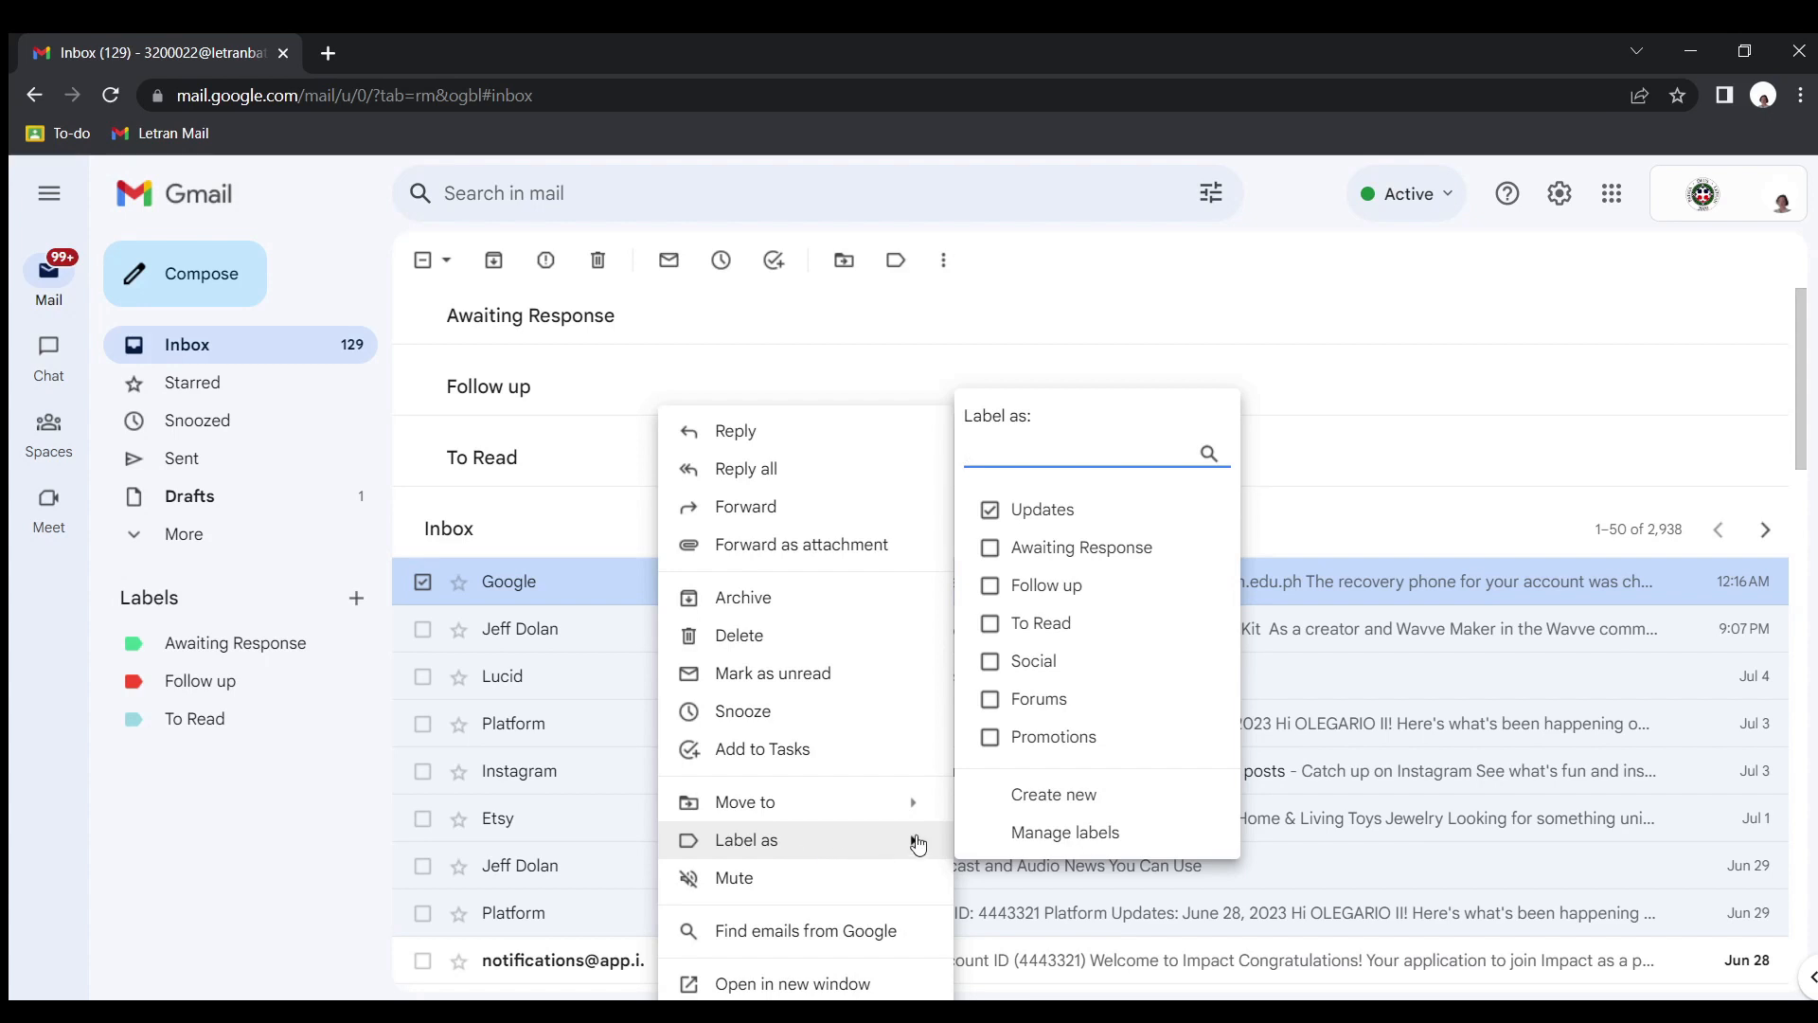
click(1089, 551)
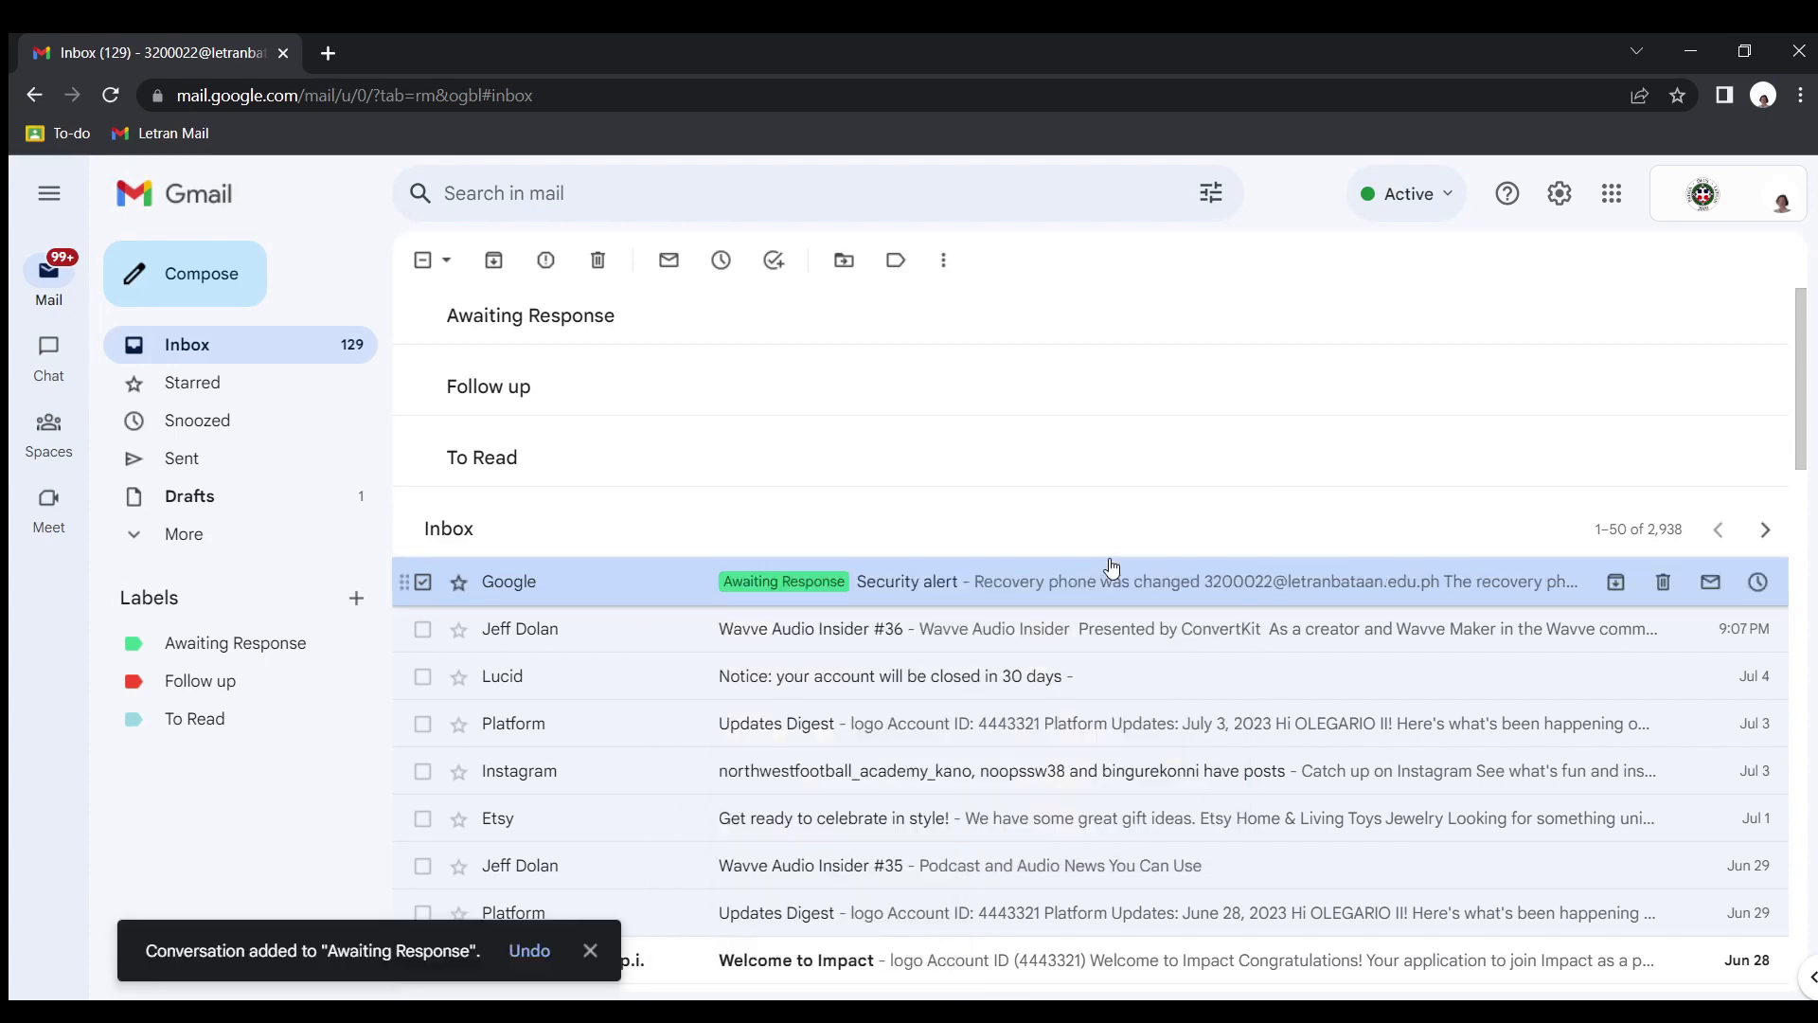
Label the "Wavve Audio Insider #36" email as Follow up and the Lucid account closure notice as To Read
right_click(1071, 644)
mouse_move(1206, 838)
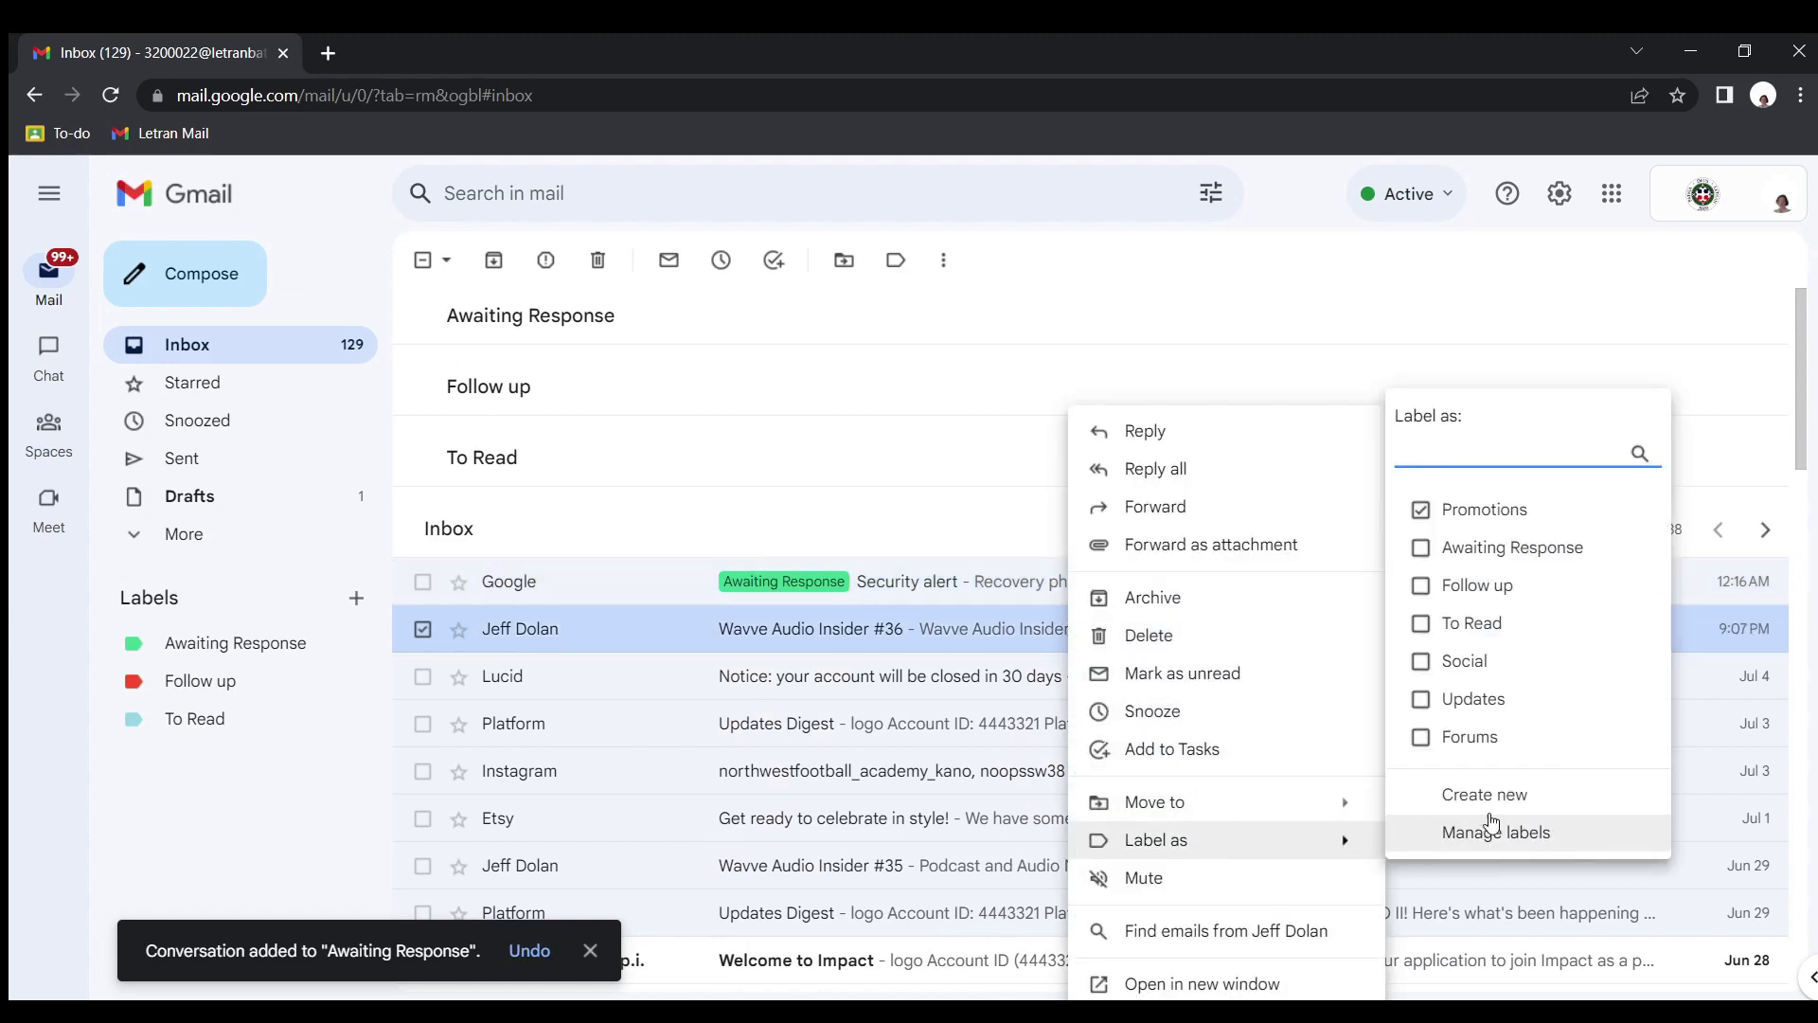
click(1499, 585)
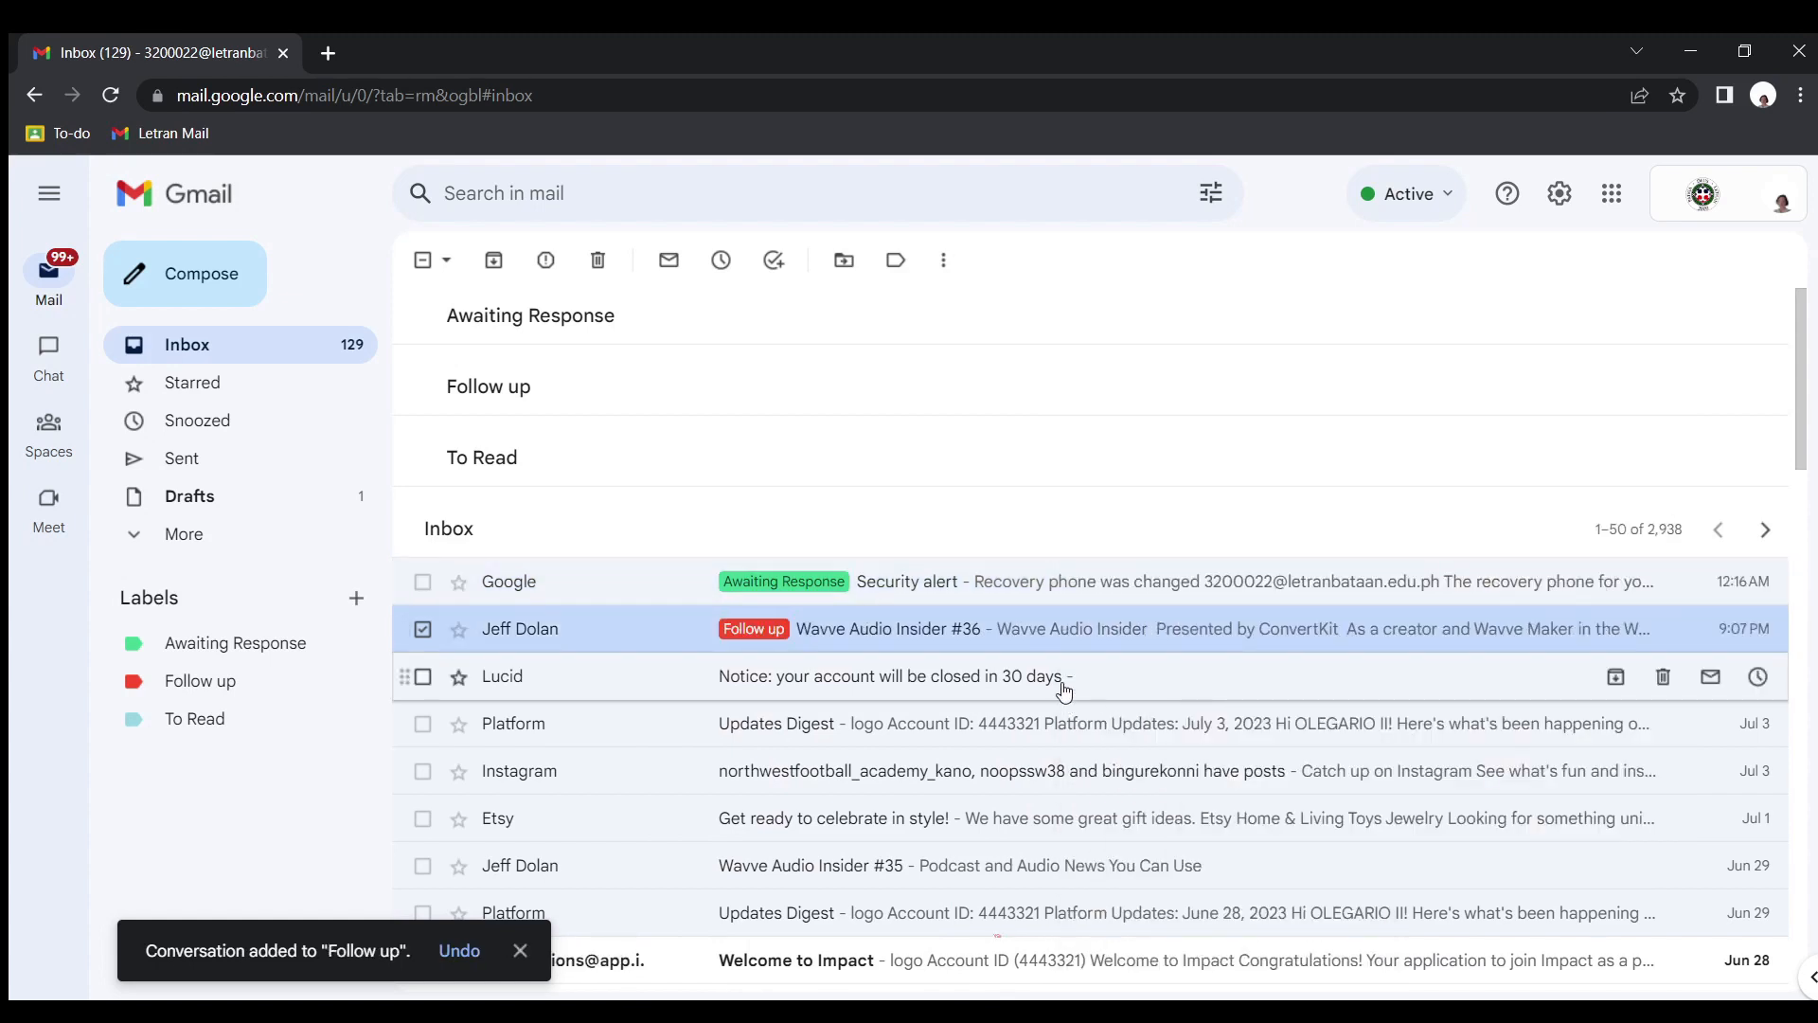
right_click(1064, 689)
mouse_move(1203, 840)
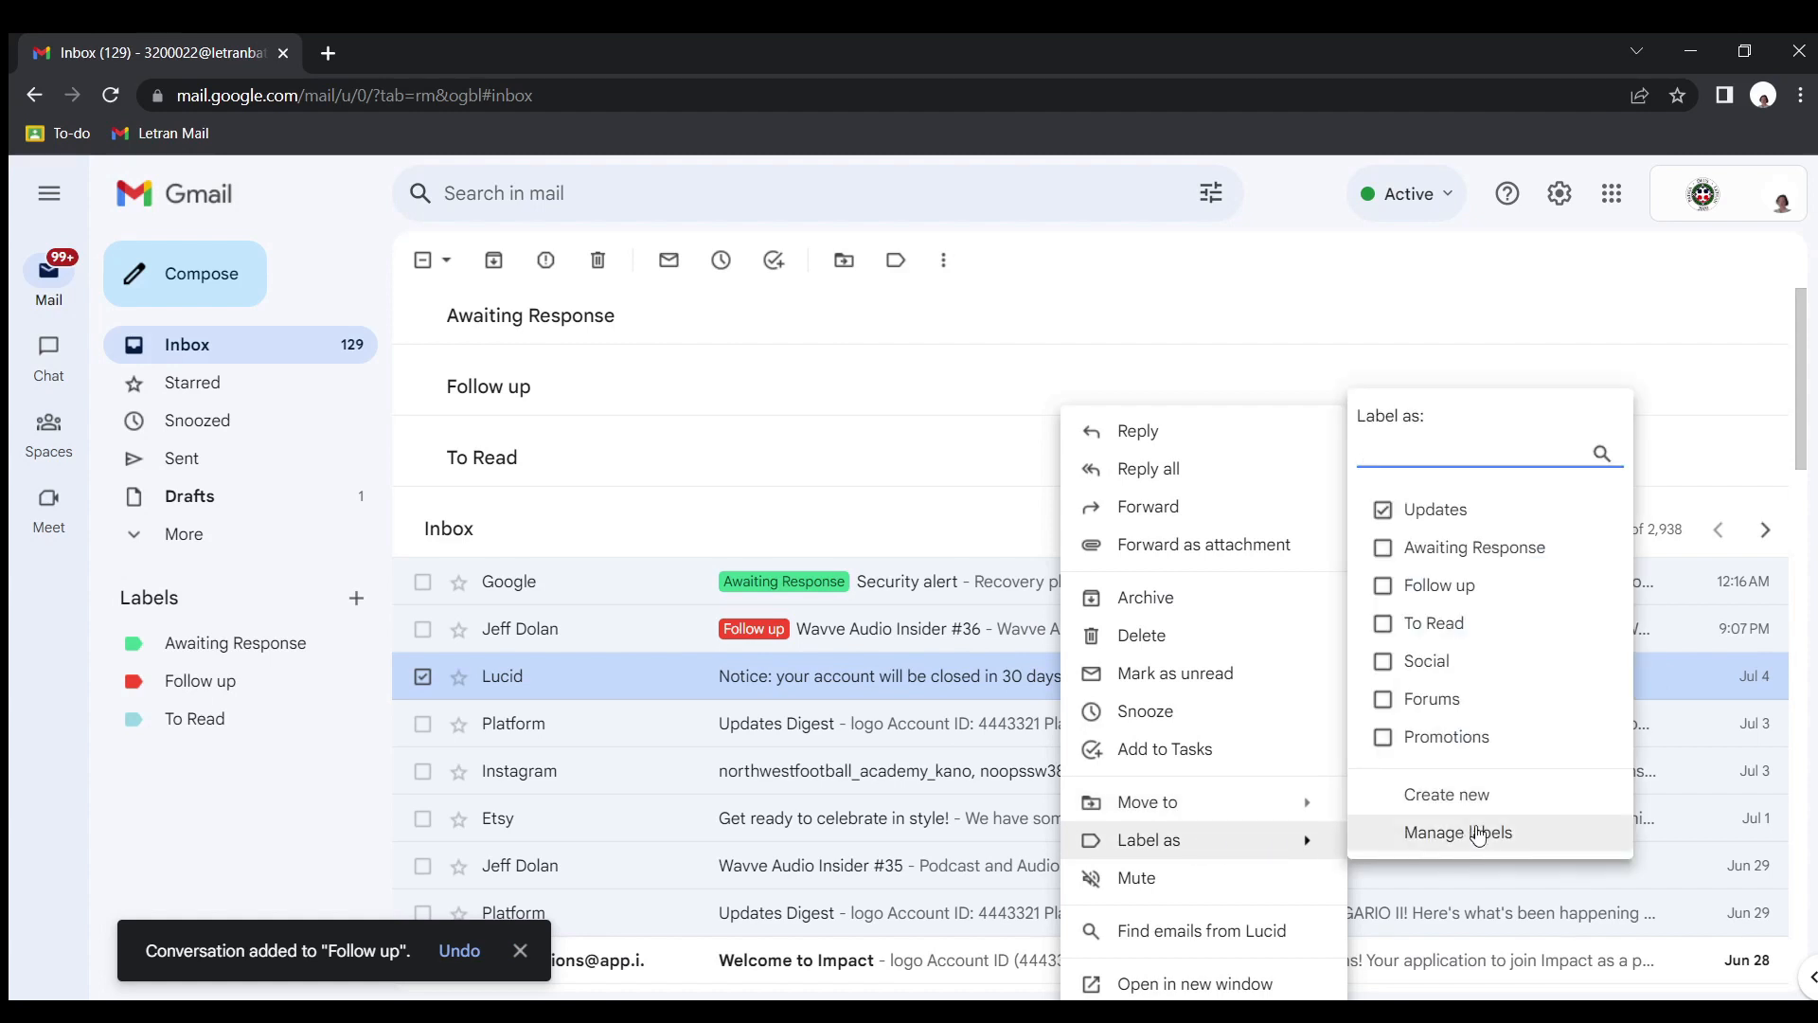
click(1463, 625)
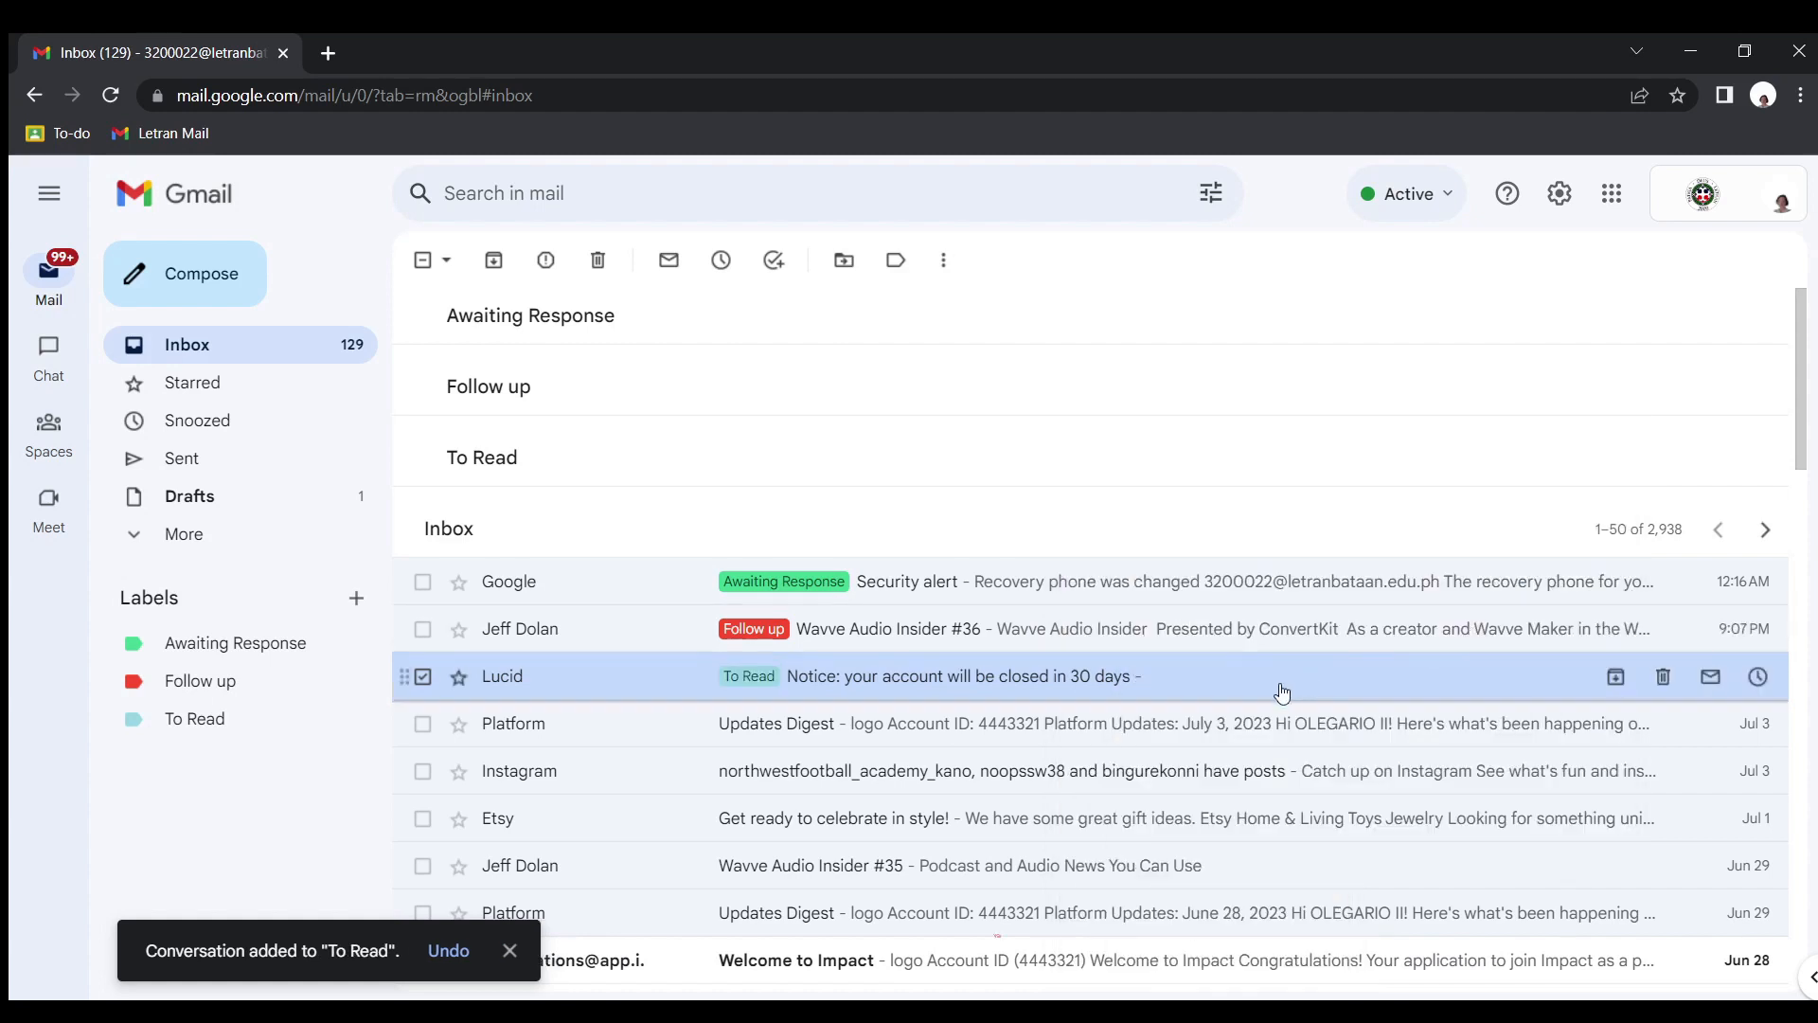
Label the July 3 Platform "Updates Digest" email as Follow up and the July 3 Instagram email as Awaiting Response
right_click(1143, 743)
mouse_move(1266, 852)
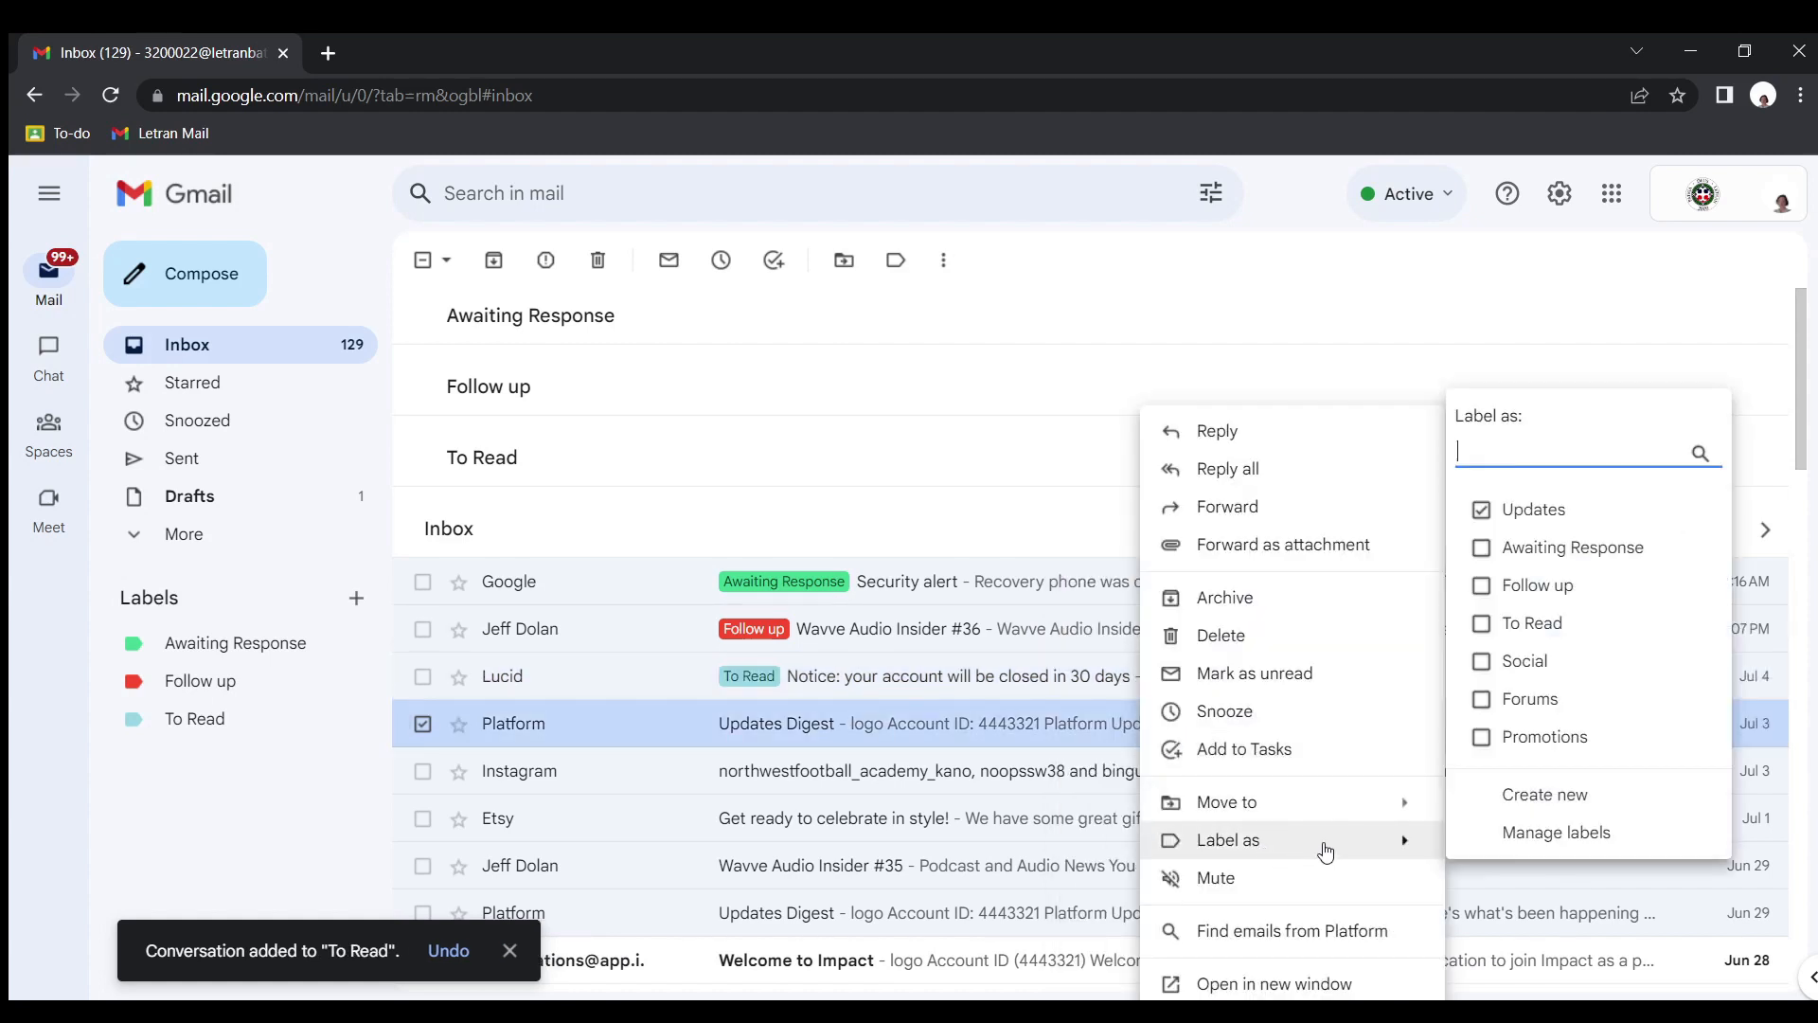
click(1543, 586)
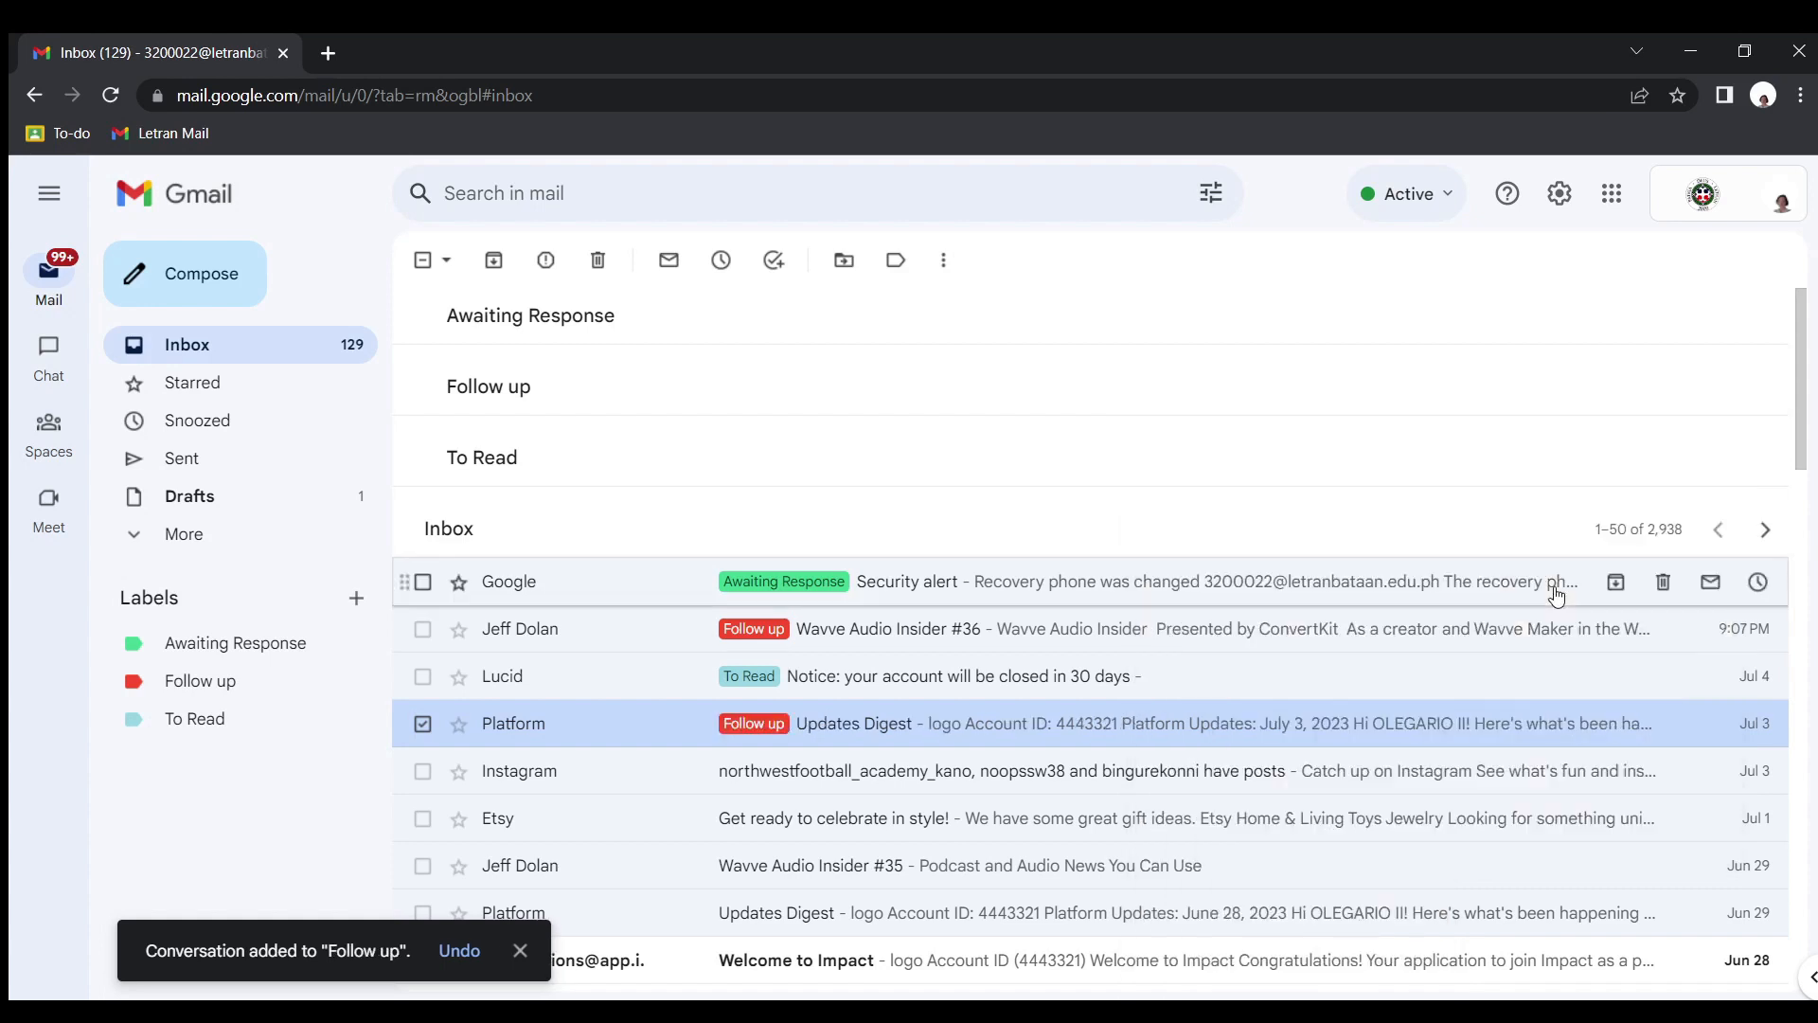
right_click(1285, 763)
mouse_move(1418, 599)
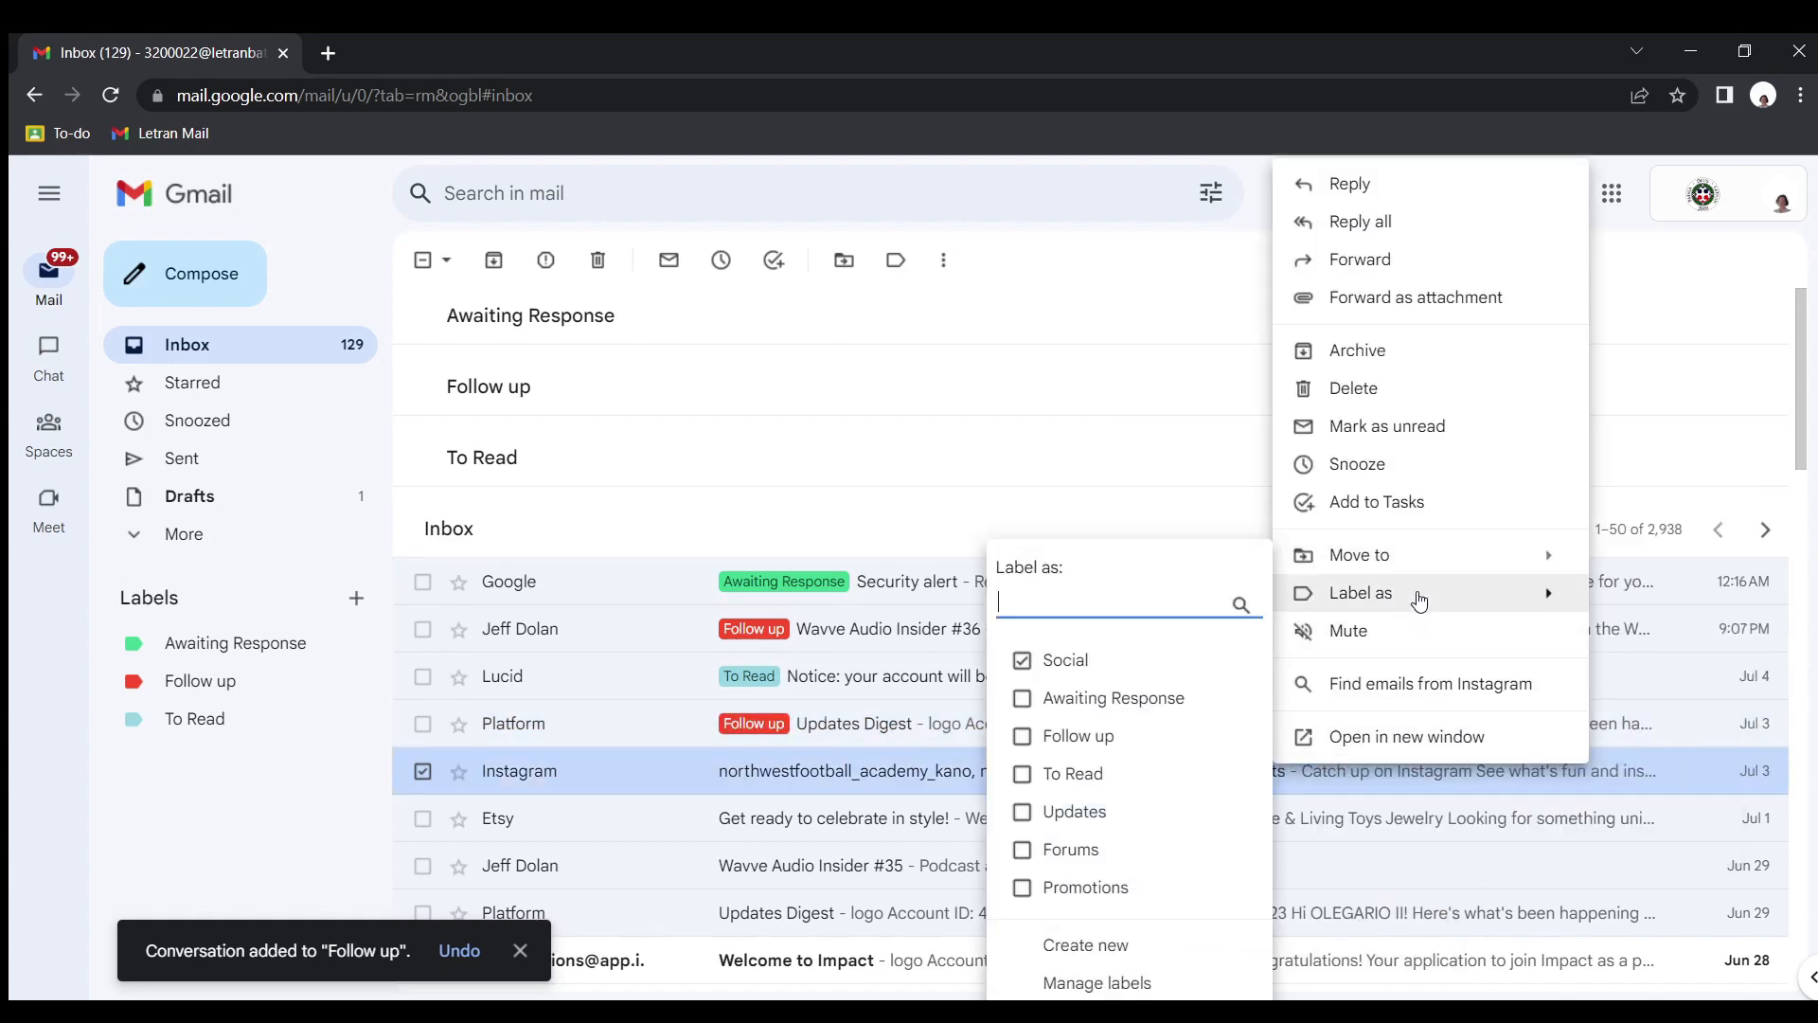
click(1114, 698)
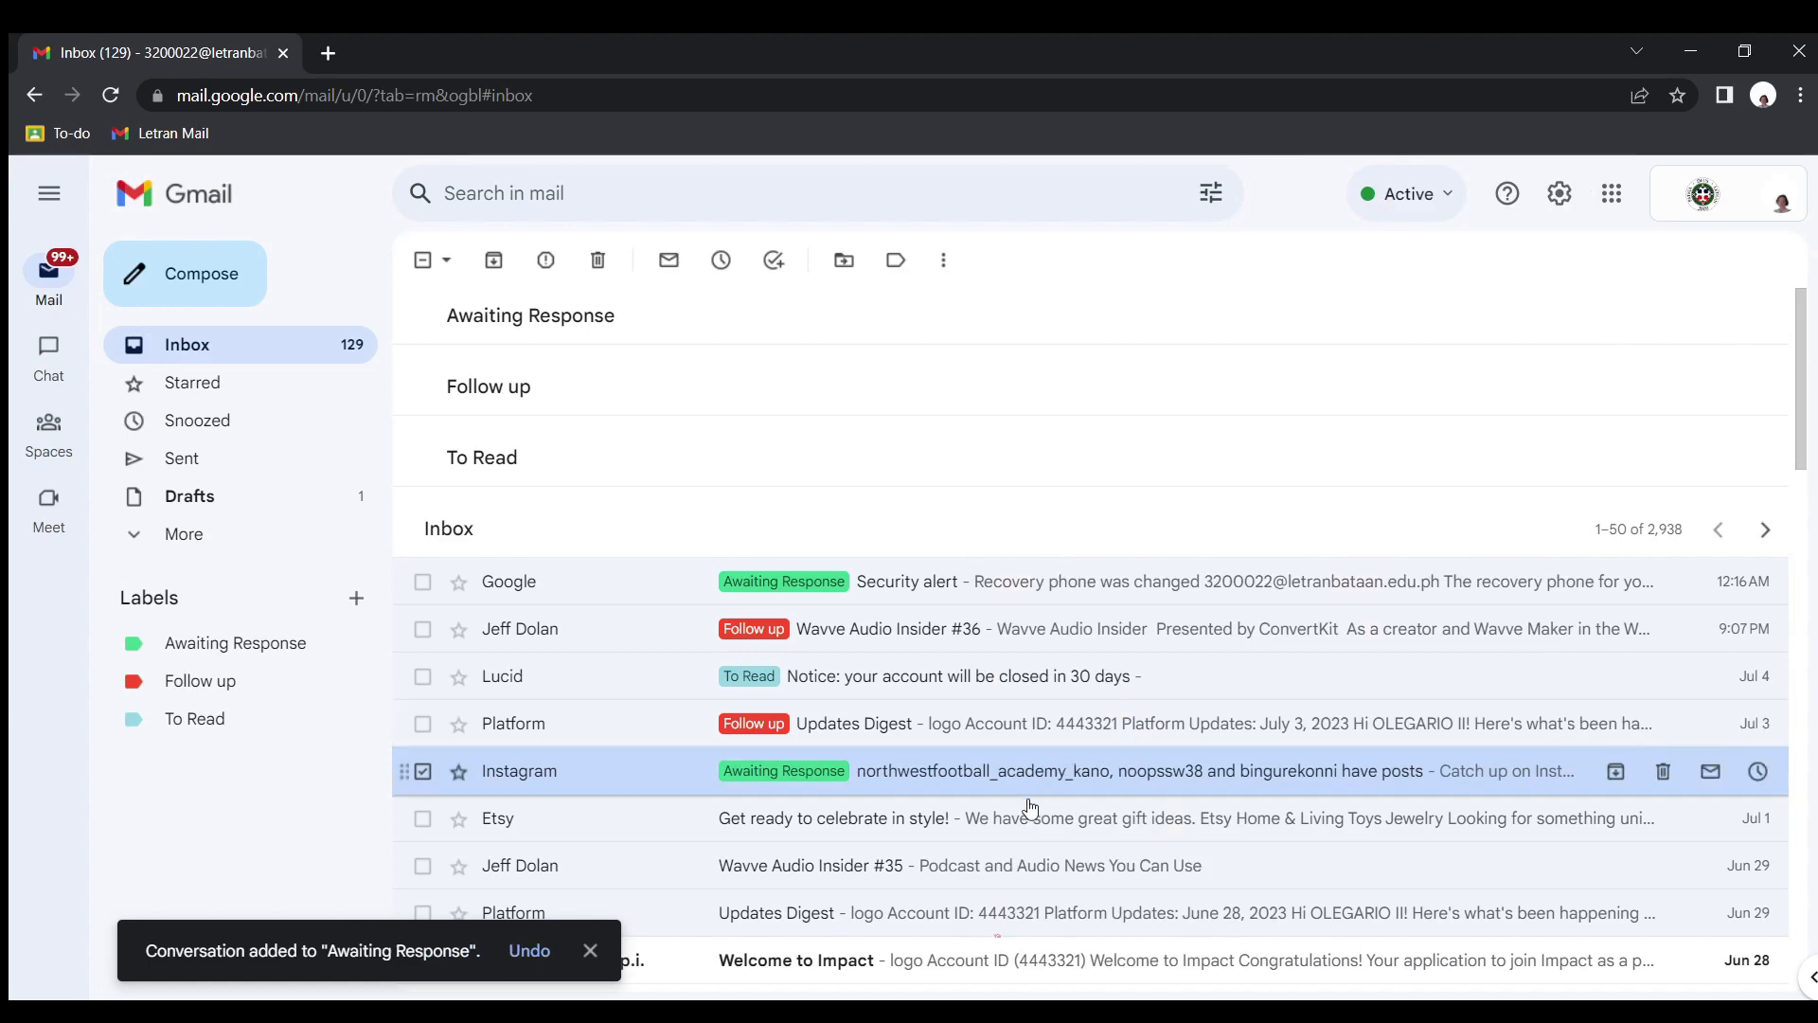
Select all conversations on the current inbox page and archive them
right_click(1023, 820)
click(425, 279)
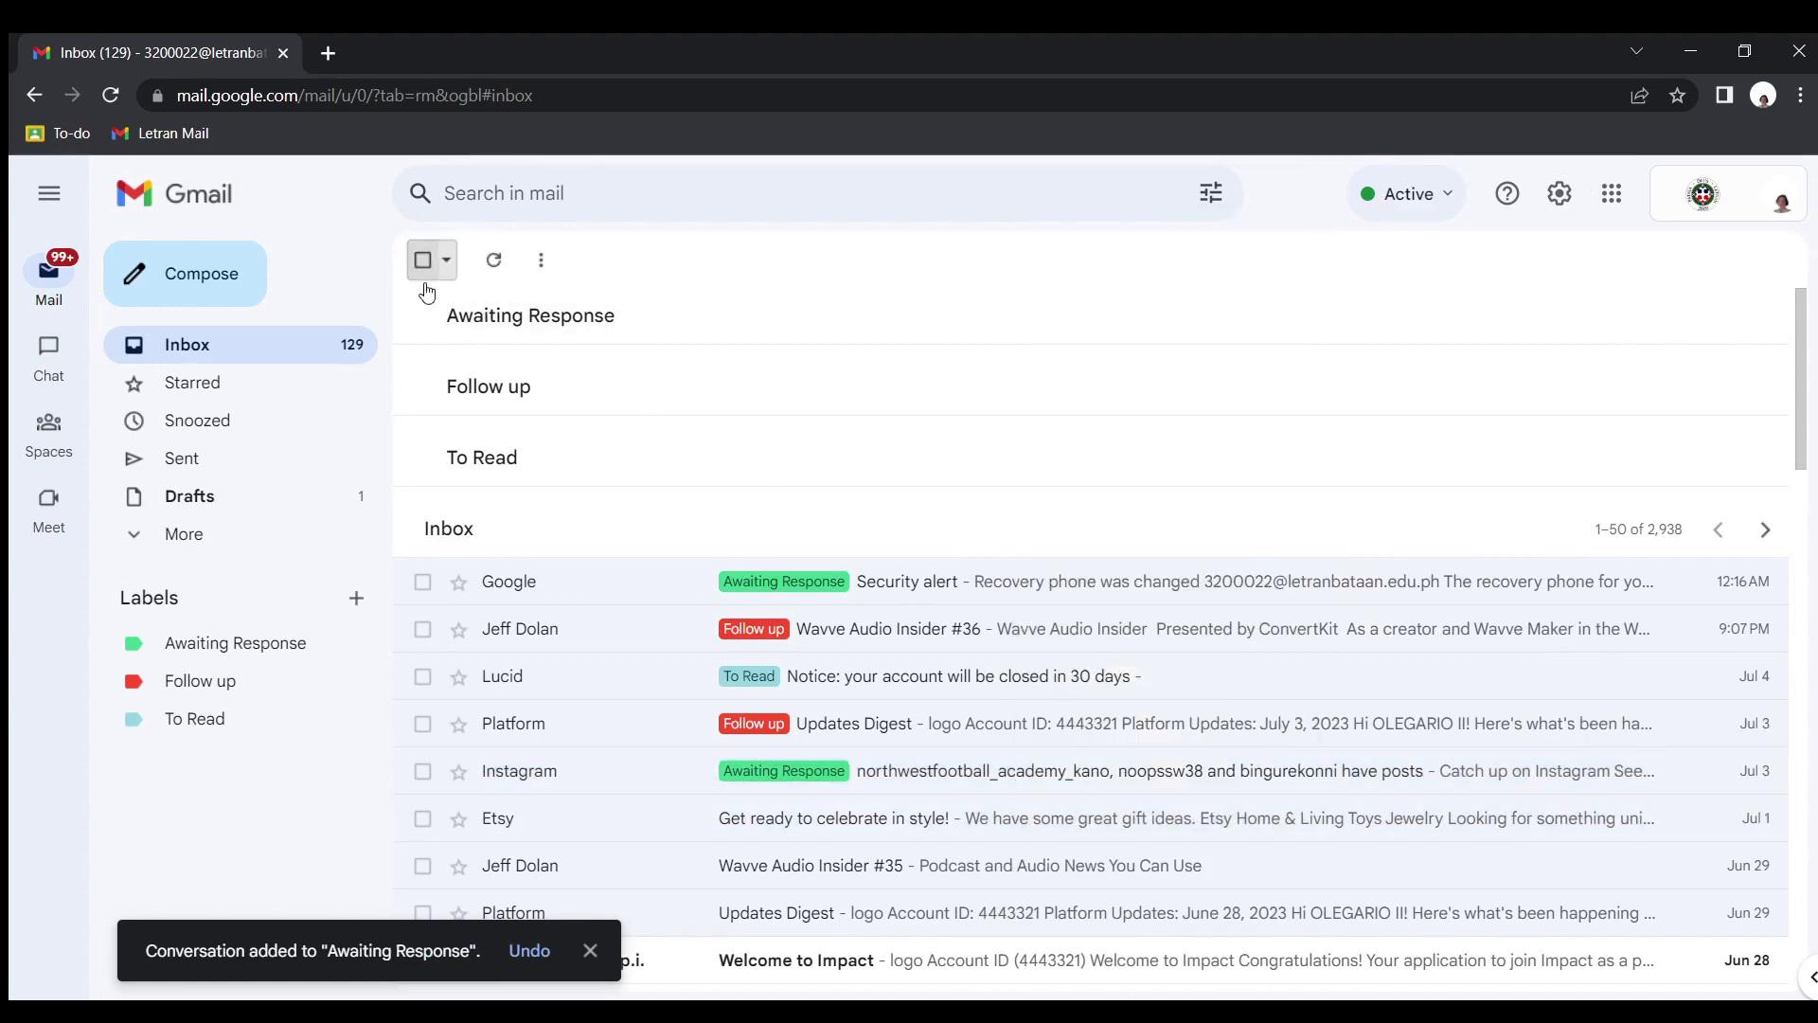
click(425, 282)
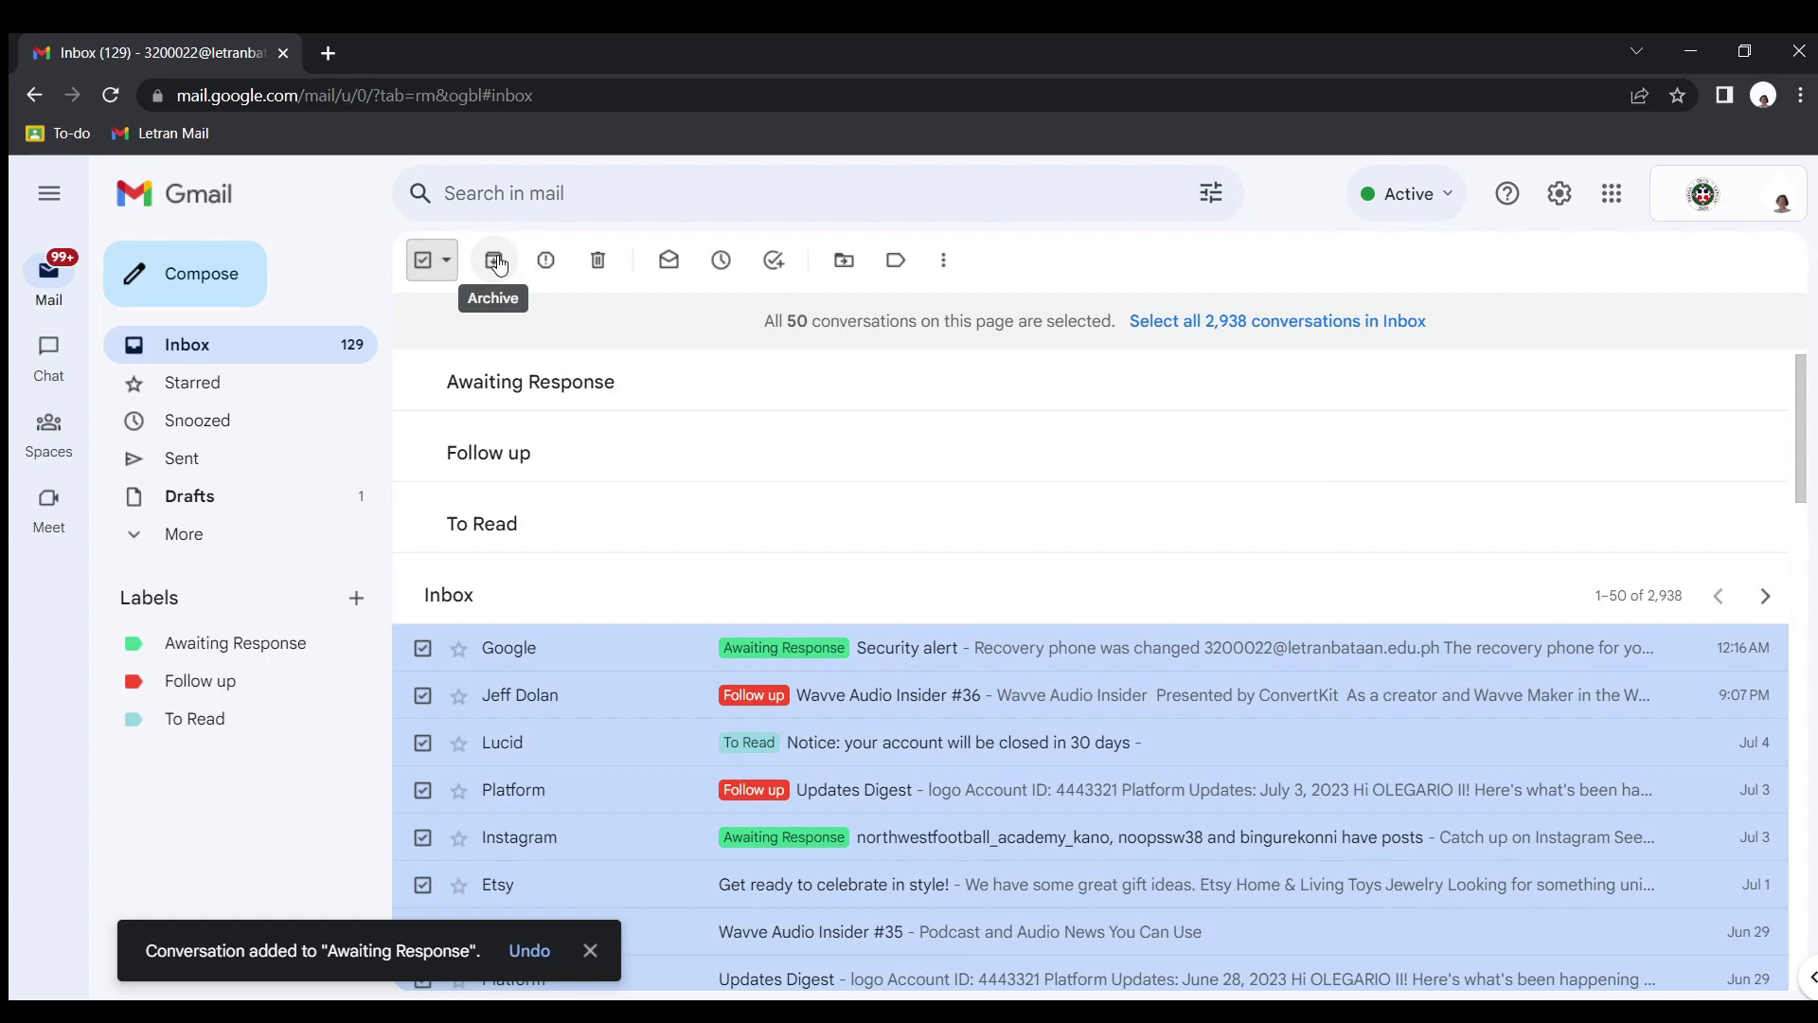
click(493, 262)
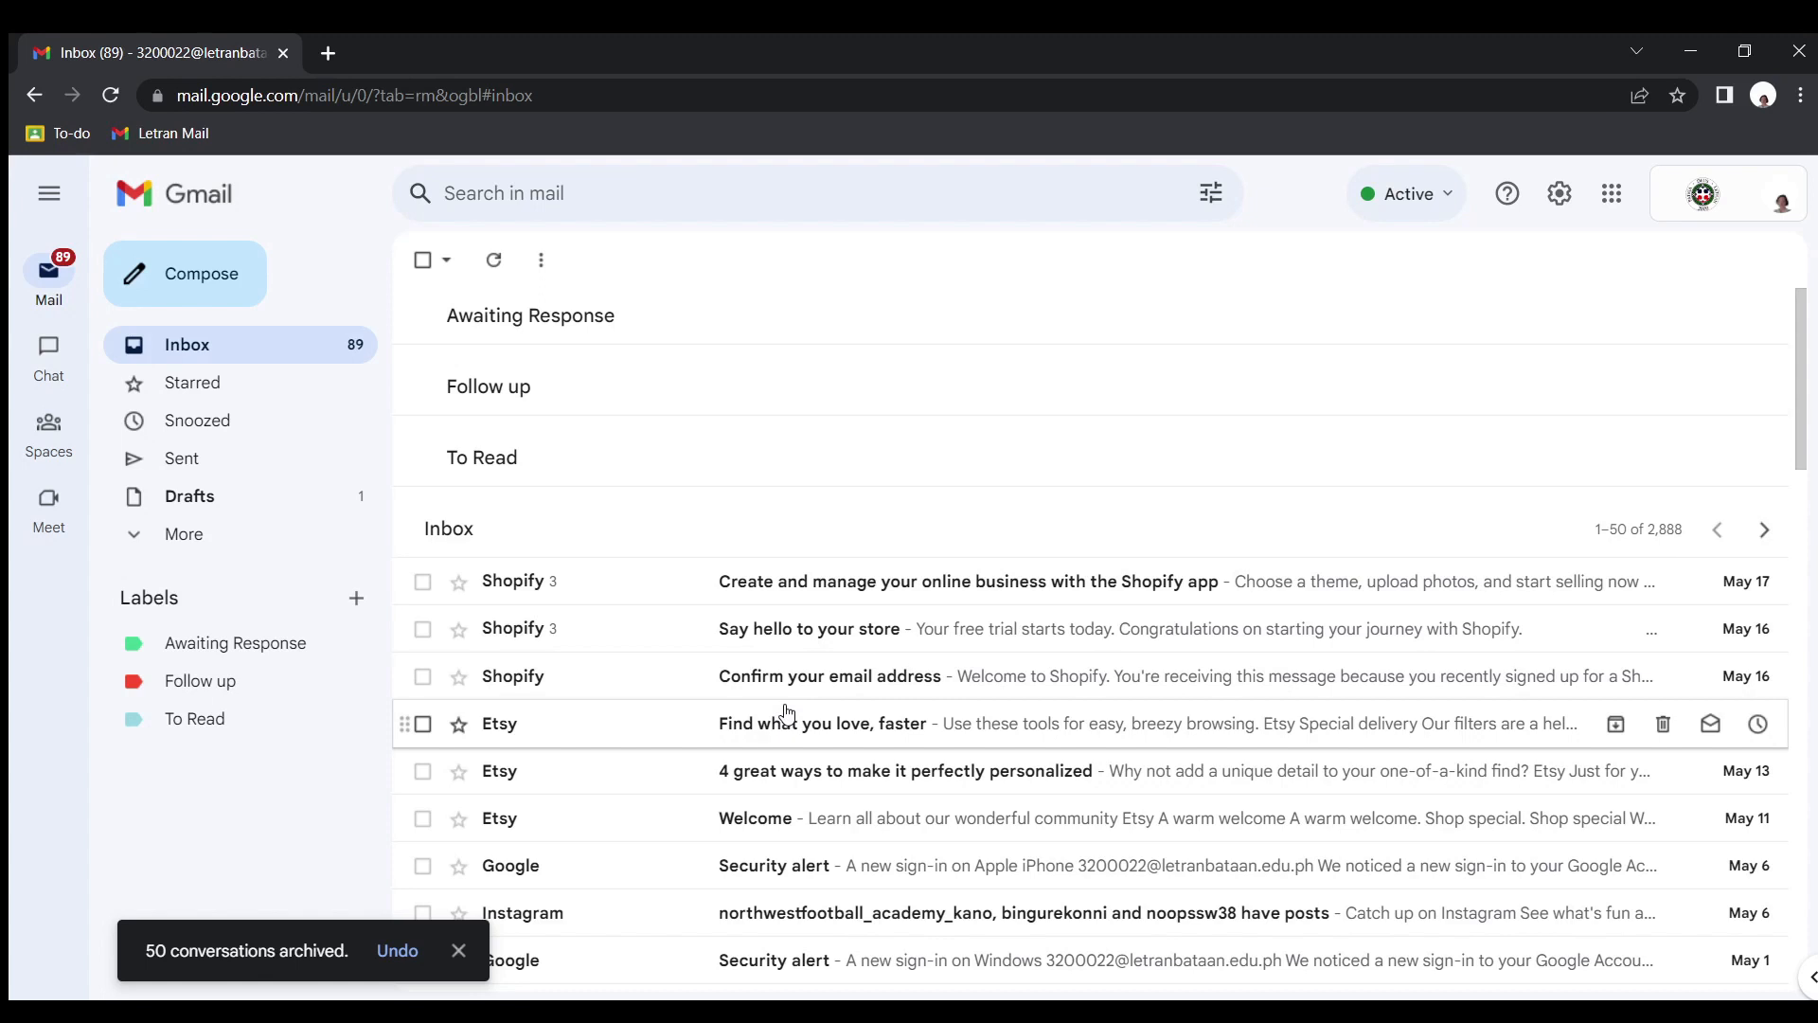
Open a new blank browser tab alongside the inbox
click(329, 53)
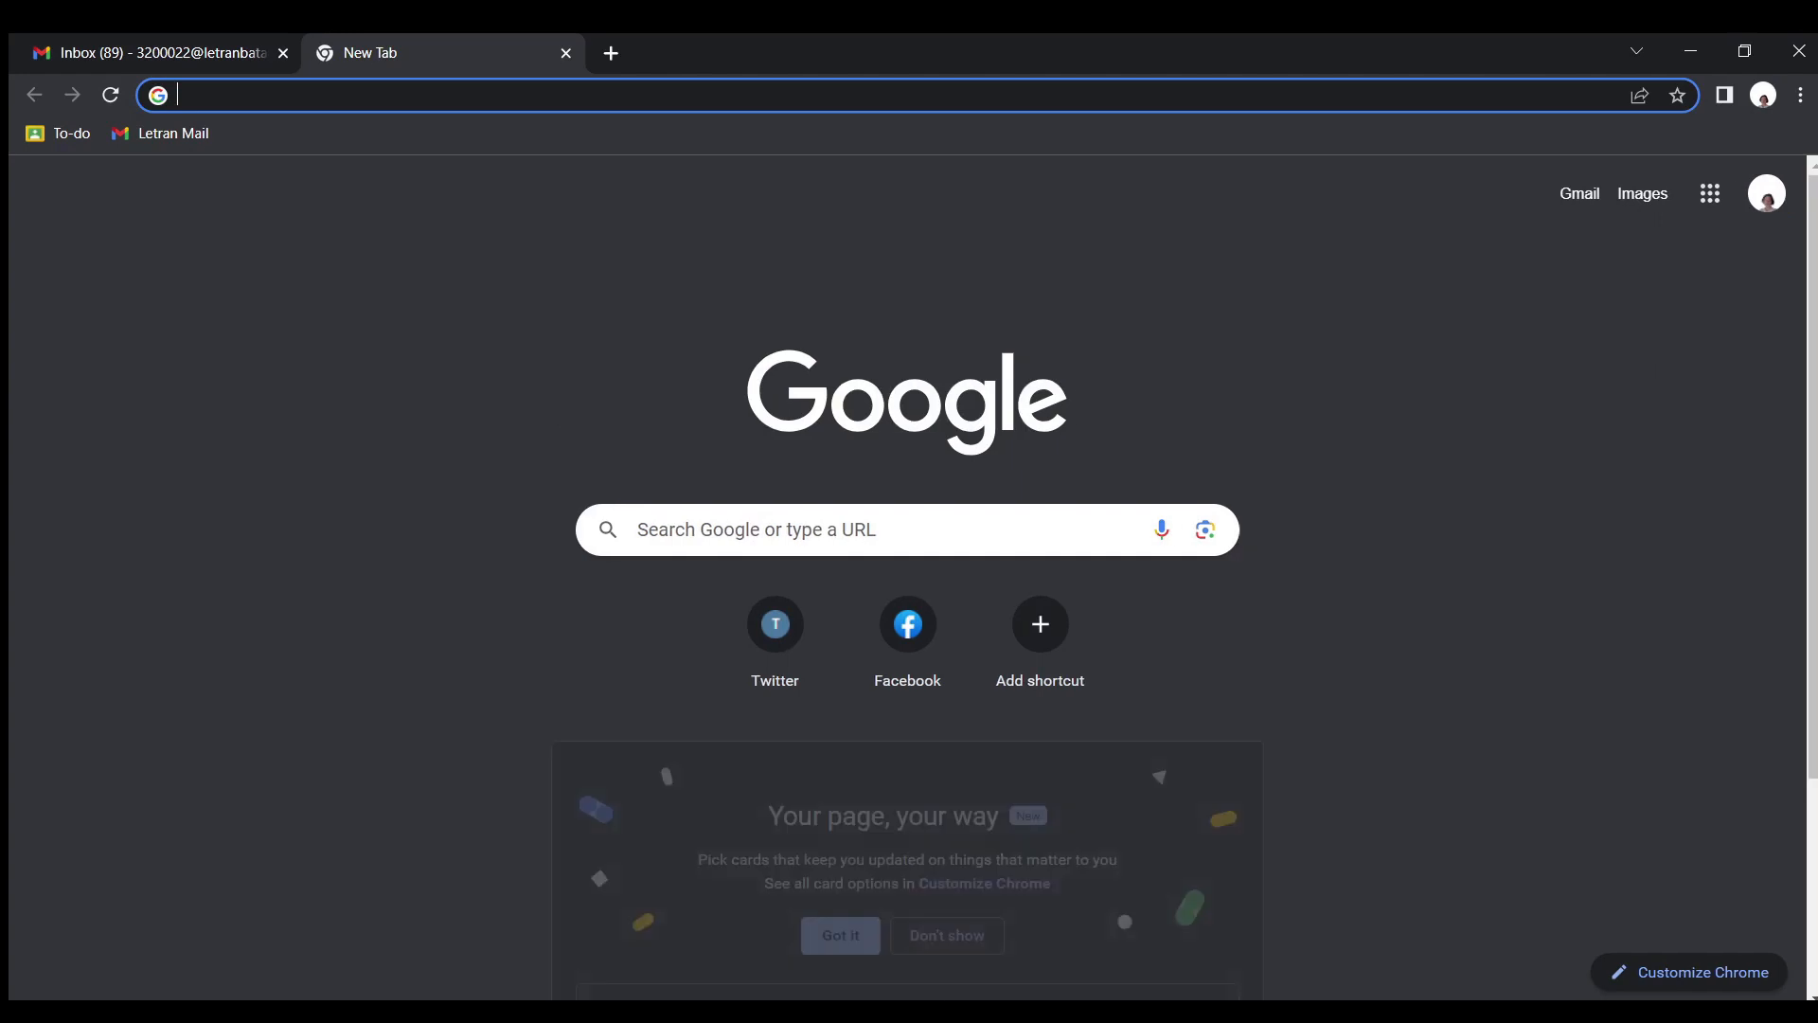